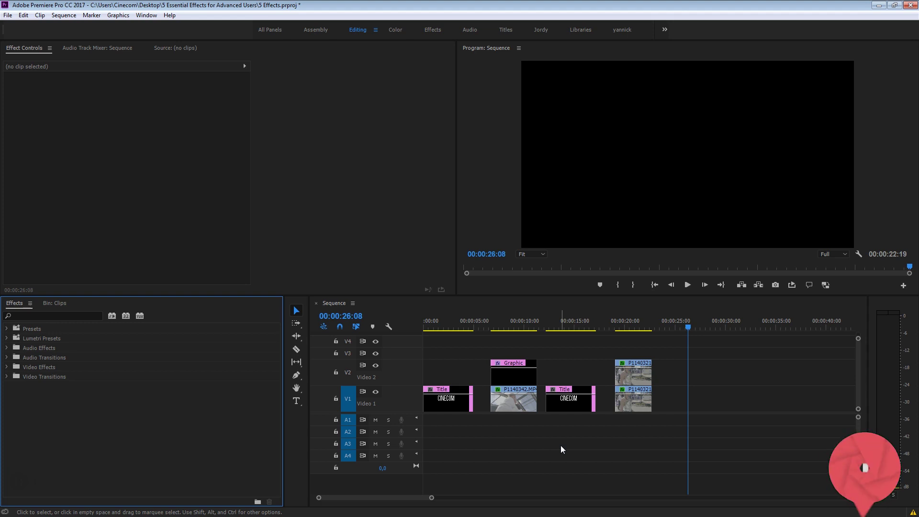
# Step: Search 'transf' and apply the Transform effect to the first CINECOM title clip on V1
pyautogui.click(106, 341)
pyautogui.click(60, 316)
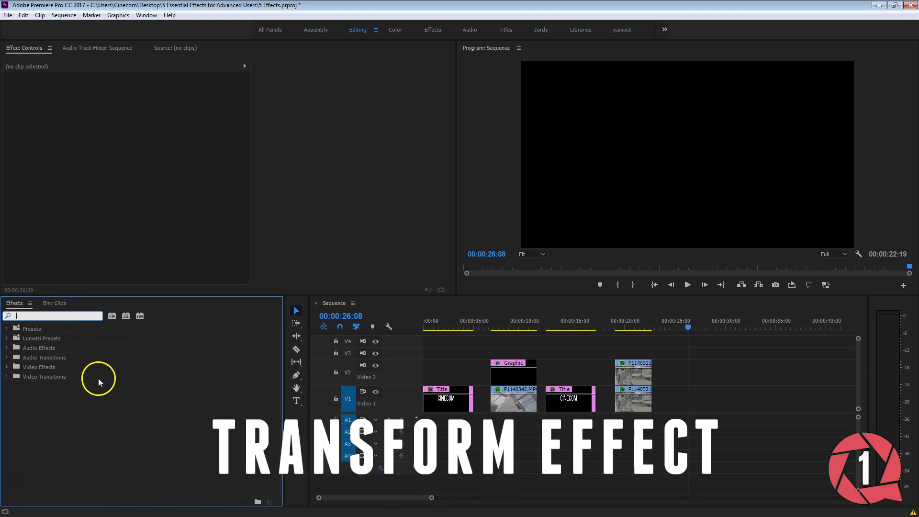
pyautogui.write('transf')
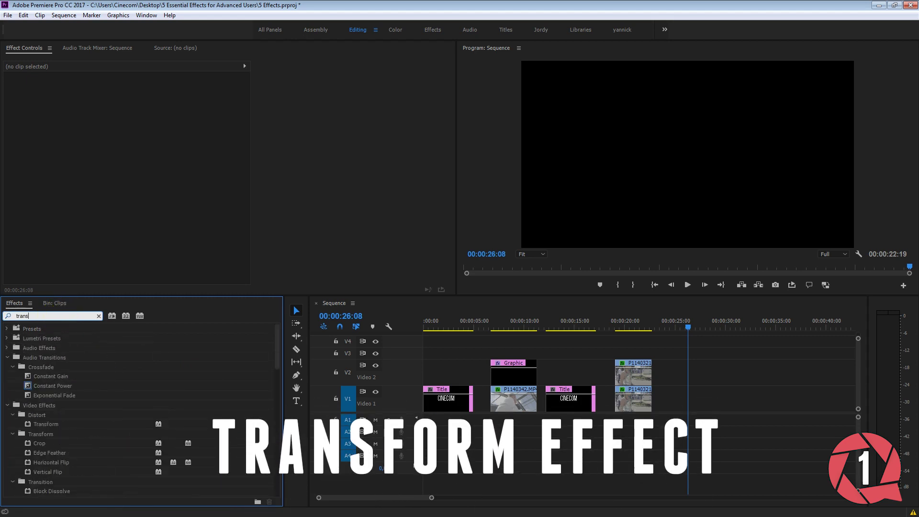
pyautogui.moveTo(56, 386); pyautogui.dragTo(441, 392)
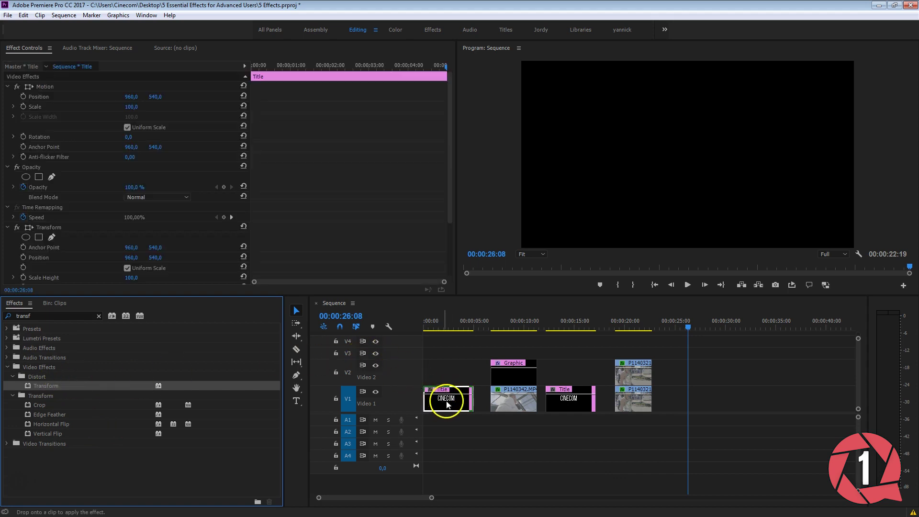
# Step: Scrub to the CINECOM title and review its Transform and Motion settings in Effect Controls
pyautogui.moveTo(447, 327); pyautogui.dragTo(452, 327)
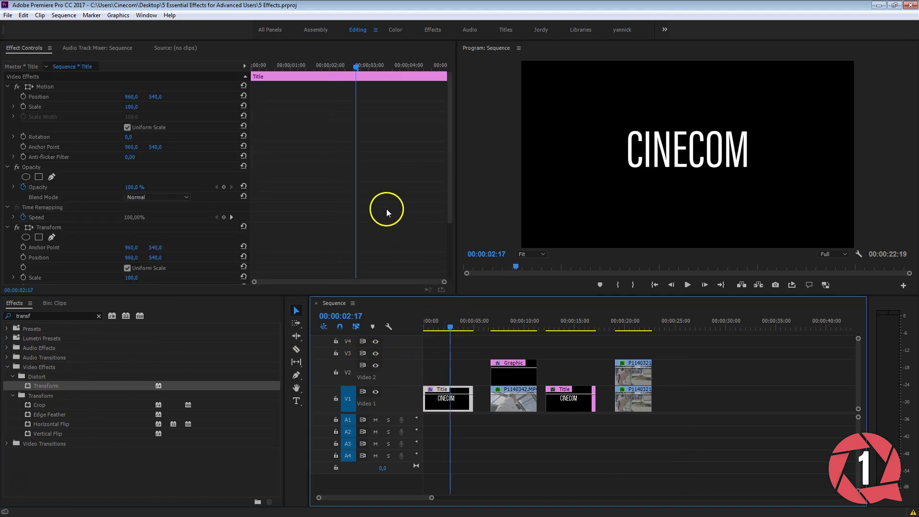
pyautogui.scroll(-2, 249, 178)
pyautogui.click(62, 190)
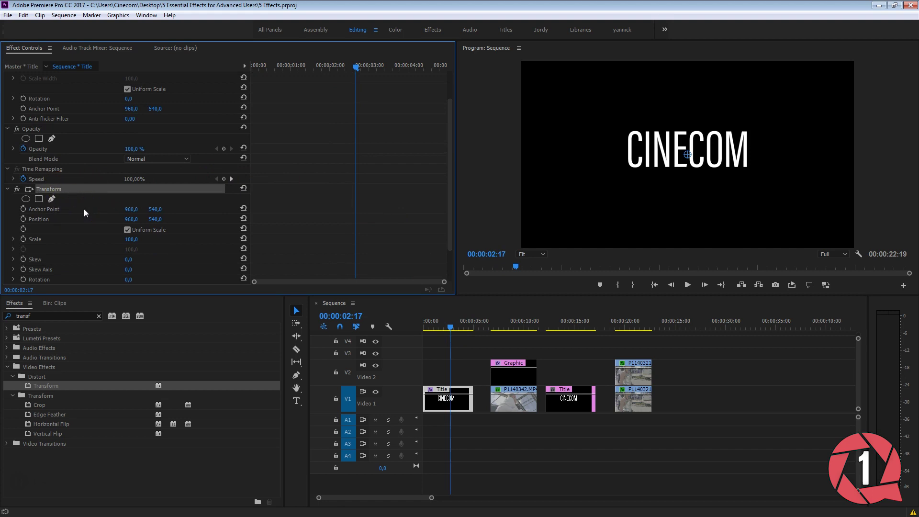
pyautogui.scroll(2, 86, 209)
pyautogui.click(54, 88)
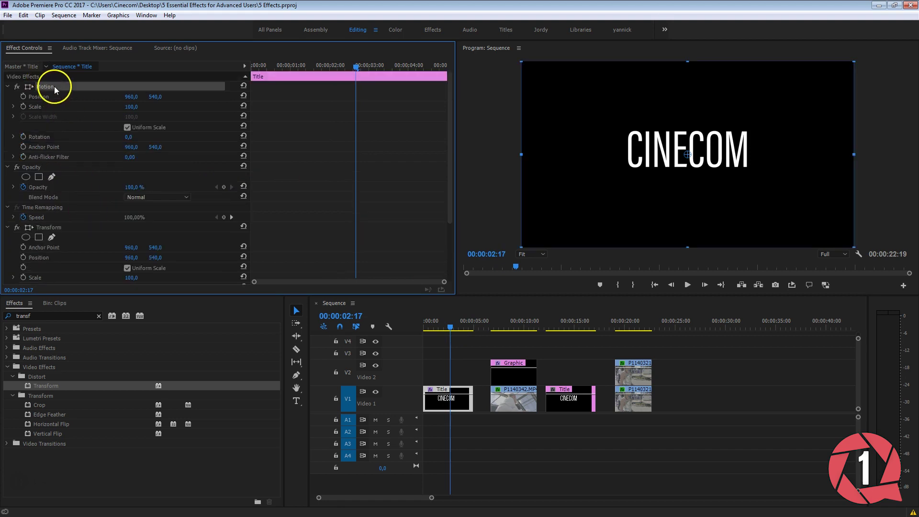
pyautogui.click(50, 228)
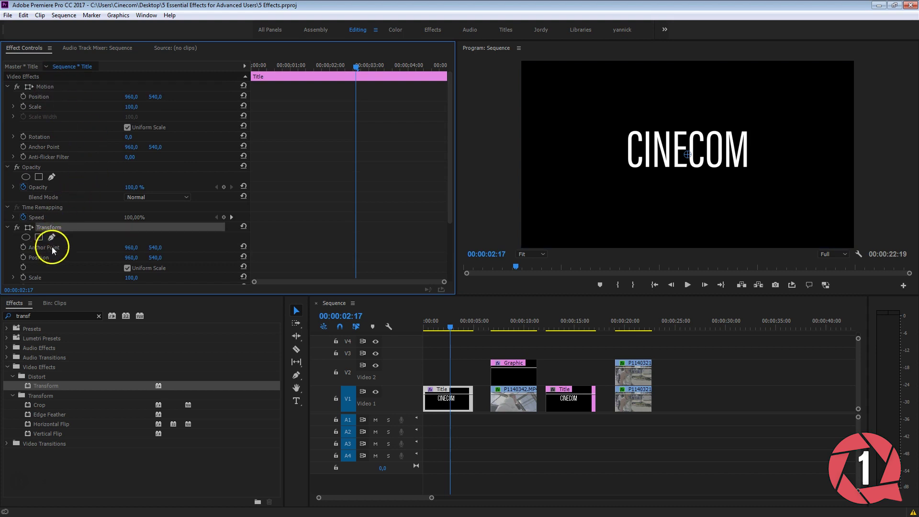
pyautogui.scroll(-1, 56, 253)
pyautogui.scroll(-2, 38, 250)
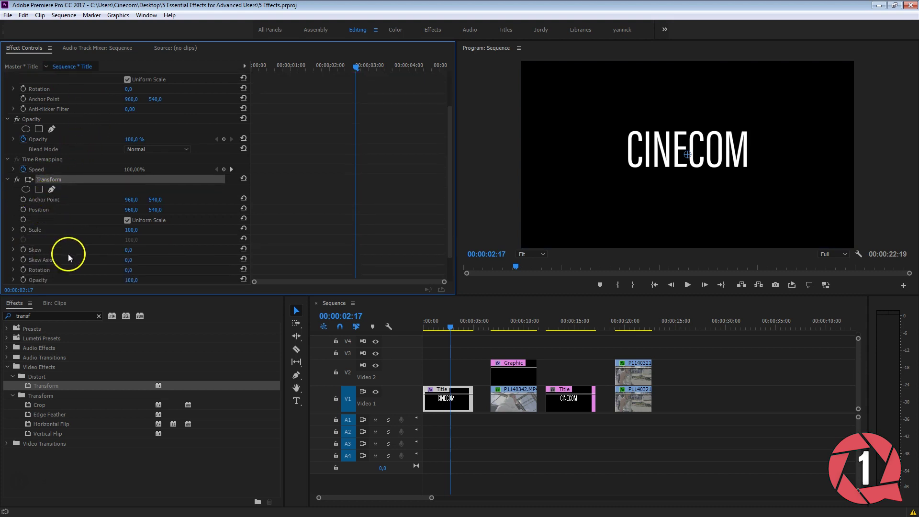
pyautogui.scroll(-2, 88, 251)
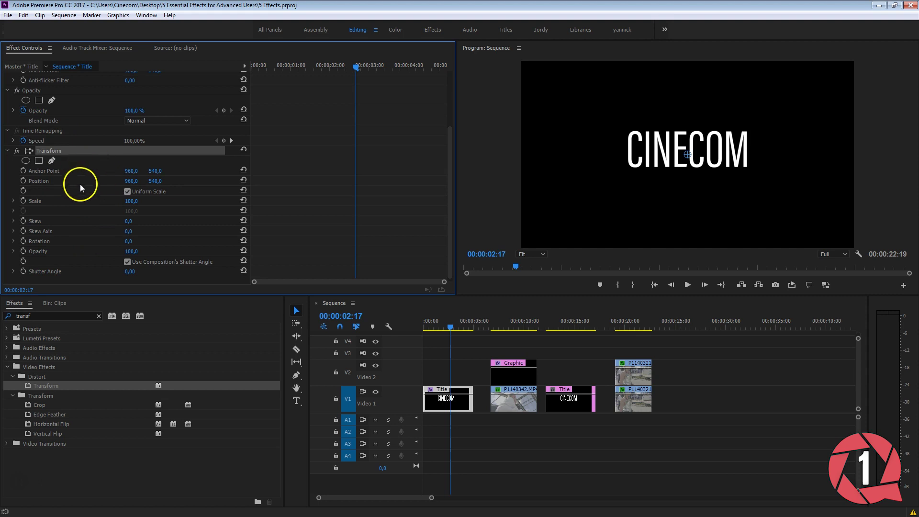
pyautogui.scroll(5, 81, 184)
pyautogui.scroll(-3, 341, 140)
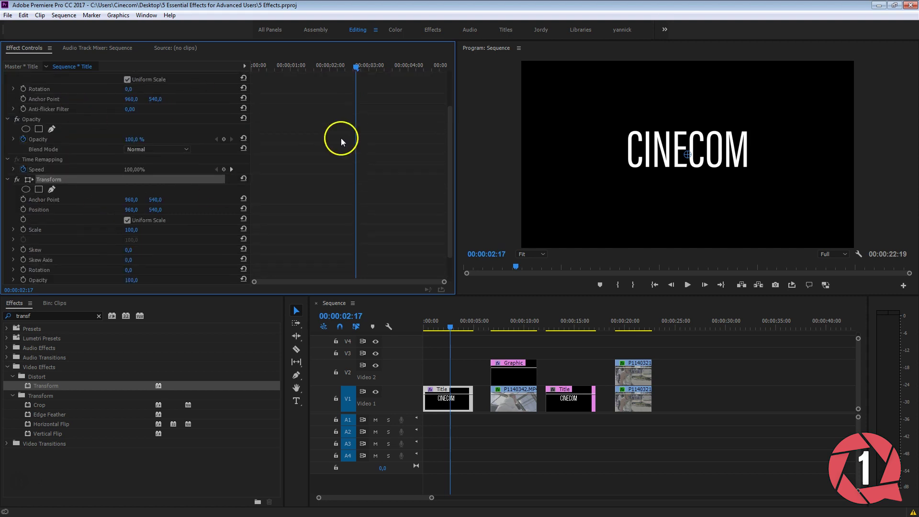
# Step: Keyframe Transform Position X from -379 off-screen left to 953 centre, then preview the slide-in
pyautogui.click(279, 66)
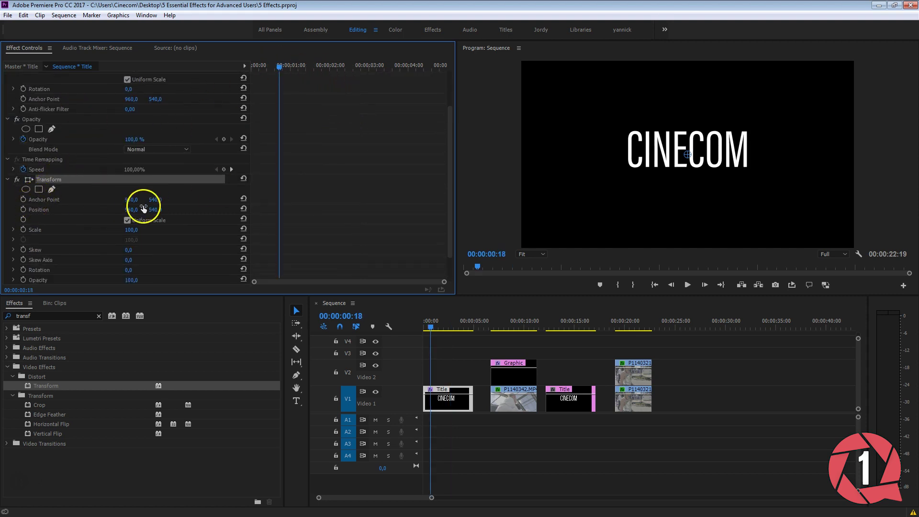
pyautogui.moveTo(131, 210)
pyautogui.mouseDown()
pyautogui.moveTo(10, 210)
pyautogui.moveTo(133, 209)
pyautogui.mouseUp()
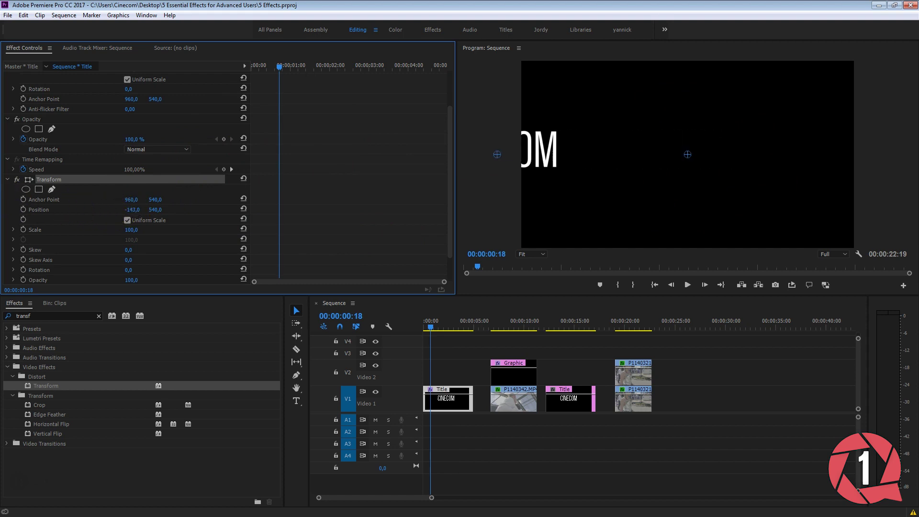
pyautogui.click(23, 209)
pyautogui.moveTo(281, 66); pyautogui.dragTo(327, 67)
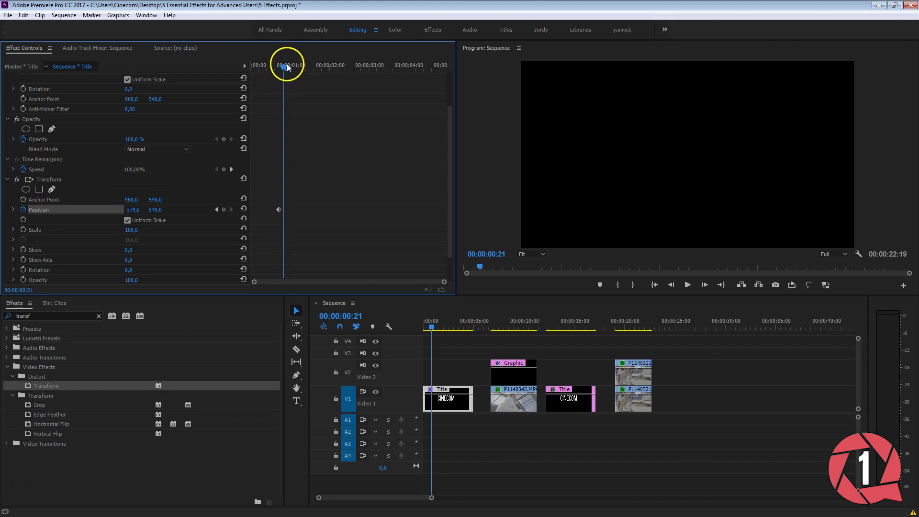
pyautogui.moveTo(132, 212); pyautogui.dragTo(766, 232)
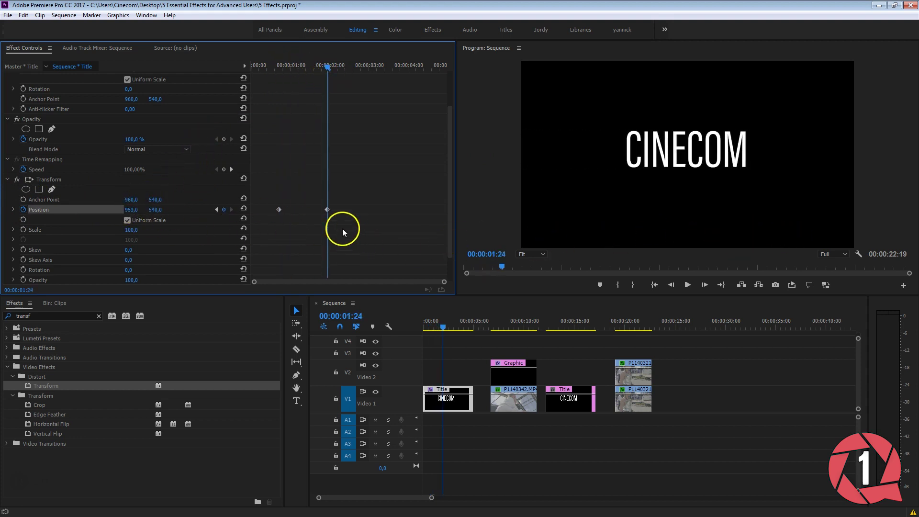
pyautogui.click(276, 66)
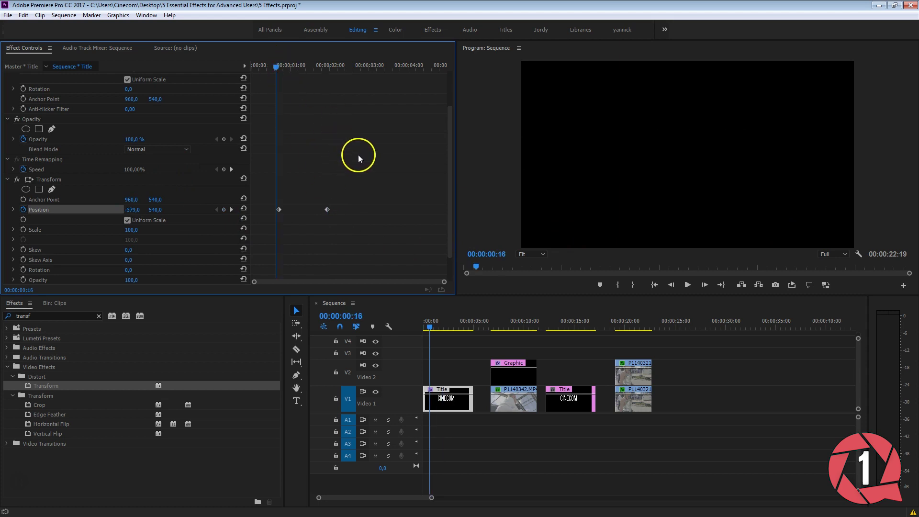
pyautogui.press('space')
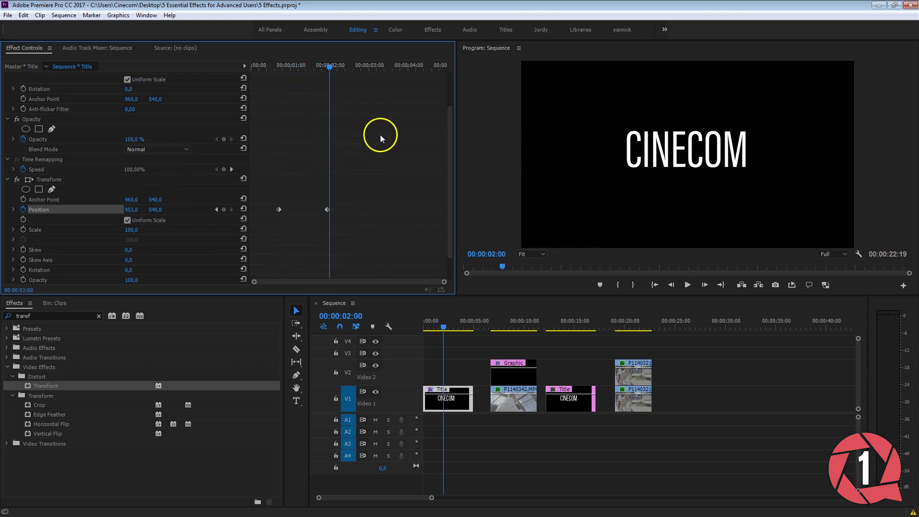
# Step: Uncheck Use Composition's Shutter Angle on the Transform effect
pyautogui.scroll(2, 405, 193)
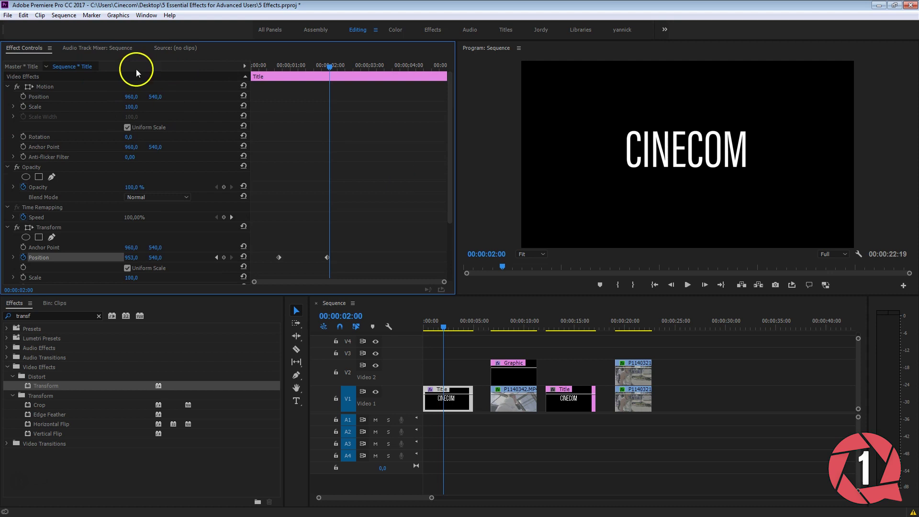
pyautogui.scroll(-3, 349, 172)
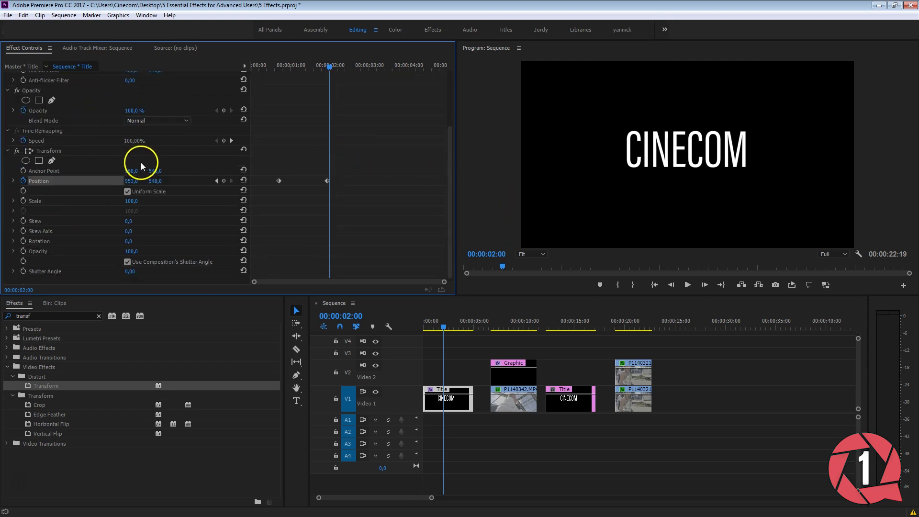
pyautogui.click(127, 262)
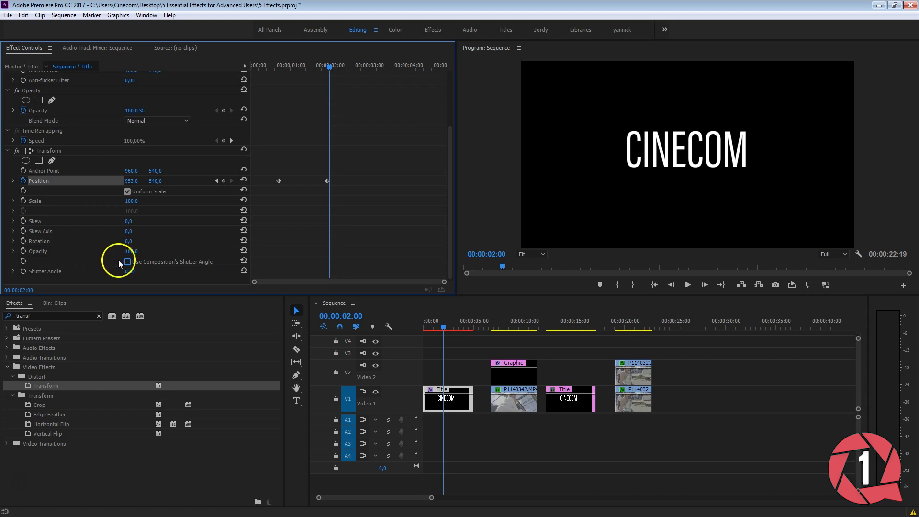
# Step: Raise the Transform shutter angle to 180, then 250, and preview the blurred title slide-in
pyautogui.click(129, 271)
pyautogui.write('180')
pyautogui.press('Return')
pyautogui.moveTo(310, 136); pyautogui.dragTo(318, 134)
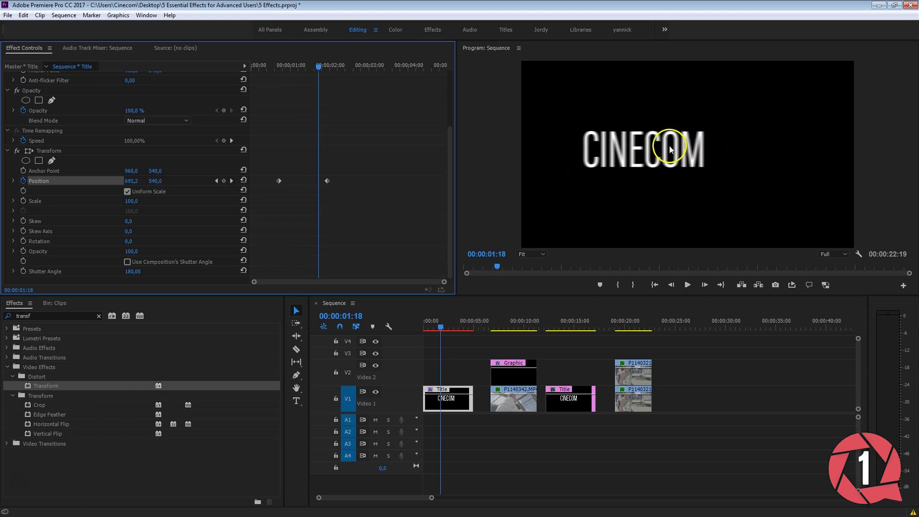
pyautogui.click(149, 271)
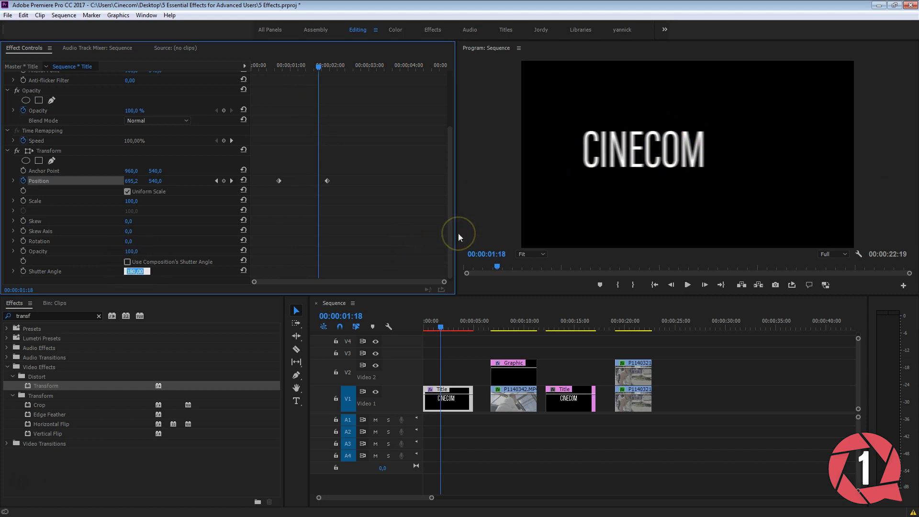
pyautogui.write('250')
pyautogui.press('Return')
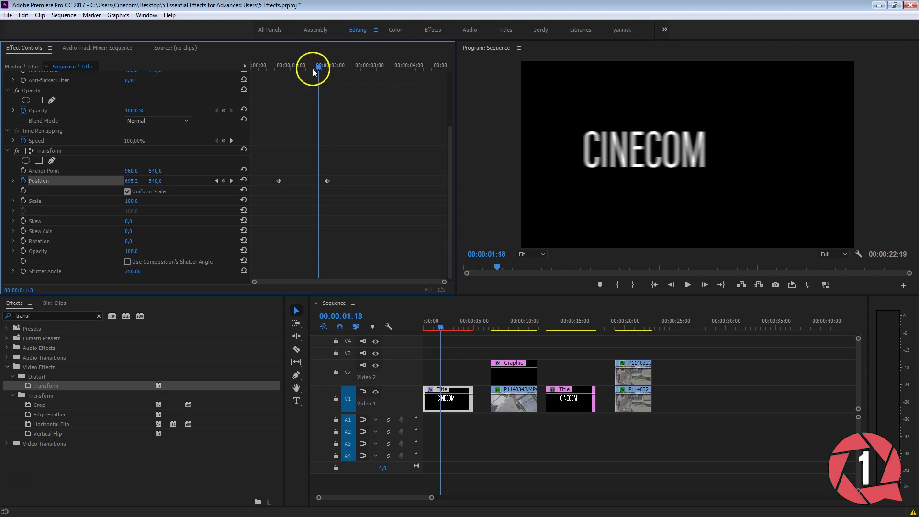
pyautogui.moveTo(311, 68); pyautogui.dragTo(293, 64)
pyautogui.press('space')
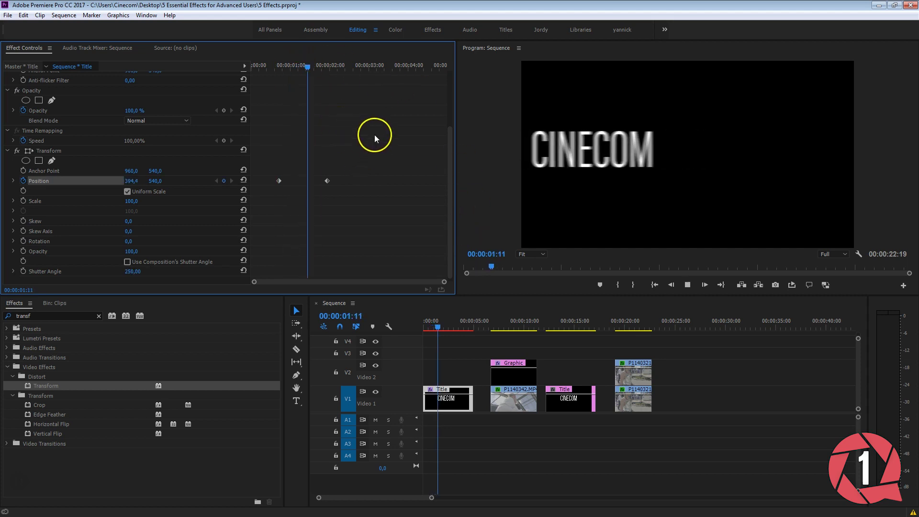
pyautogui.press('space')
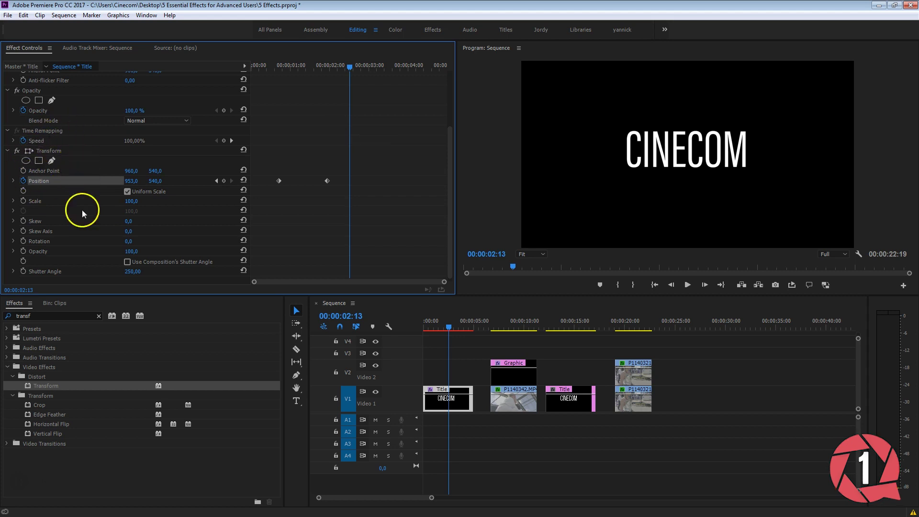
# Step: Search 'track' to find Track Matte Key and select the Graphic clip on Video 2
pyautogui.click(520, 319)
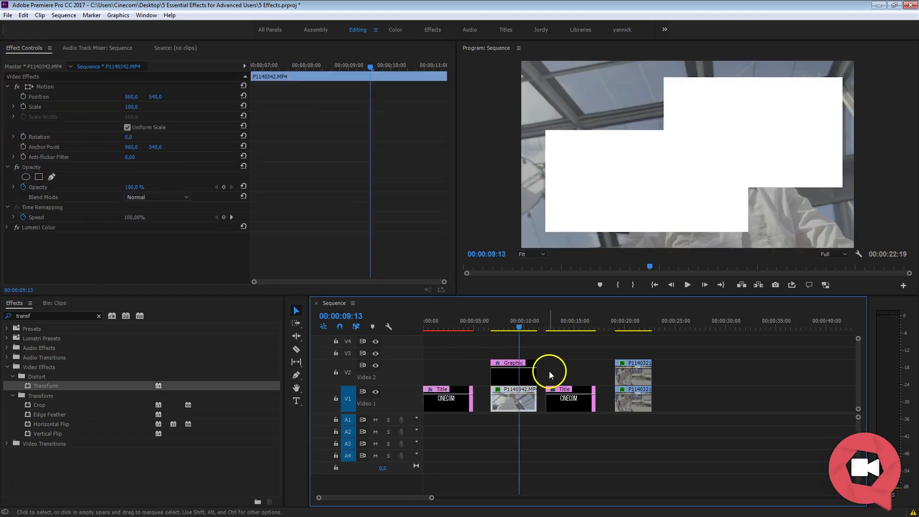
pyautogui.click(72, 315)
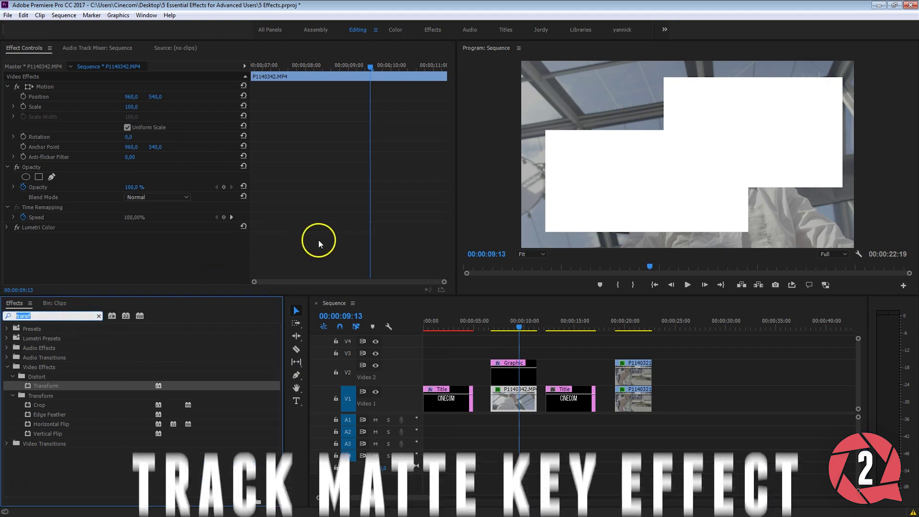
pyautogui.write('track')
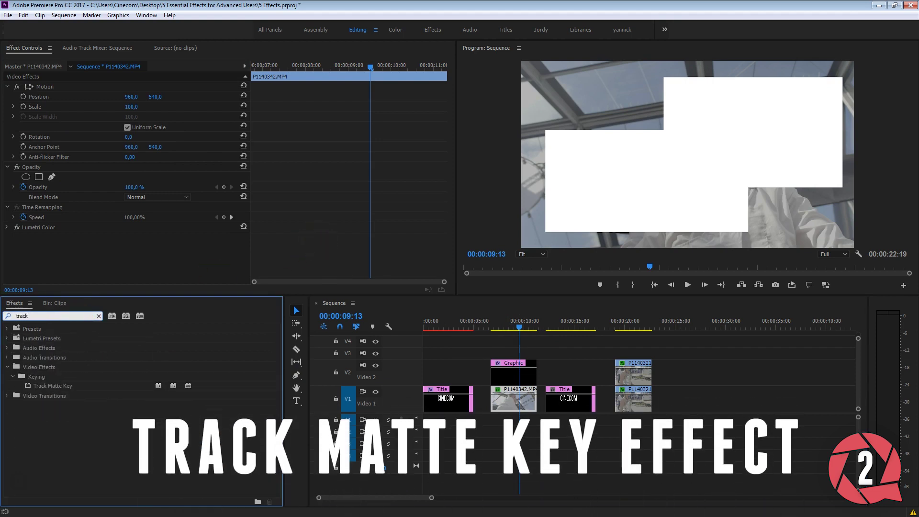
pyautogui.click(58, 387)
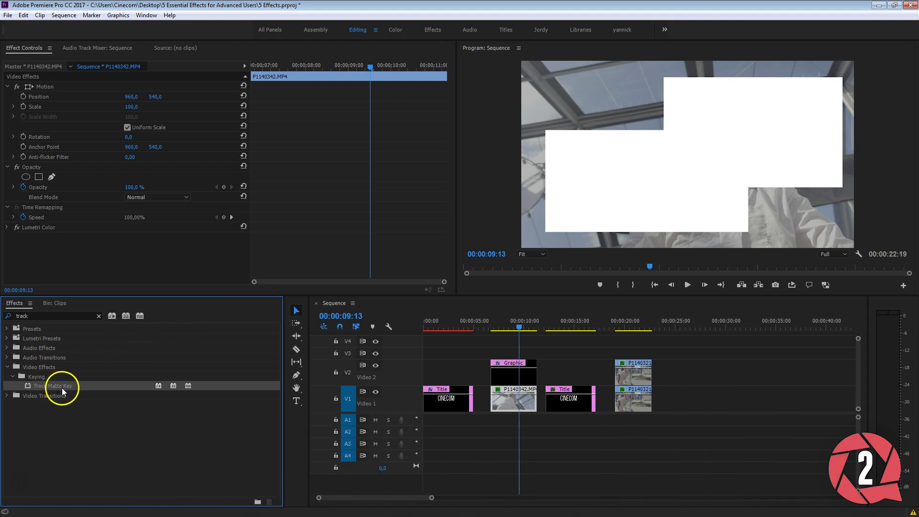
pyautogui.moveTo(62, 388)
pyautogui.mouseDown()
pyautogui.moveTo(562, 402)
pyautogui.moveTo(481, 411)
pyautogui.moveTo(531, 370)
pyautogui.mouseUp()
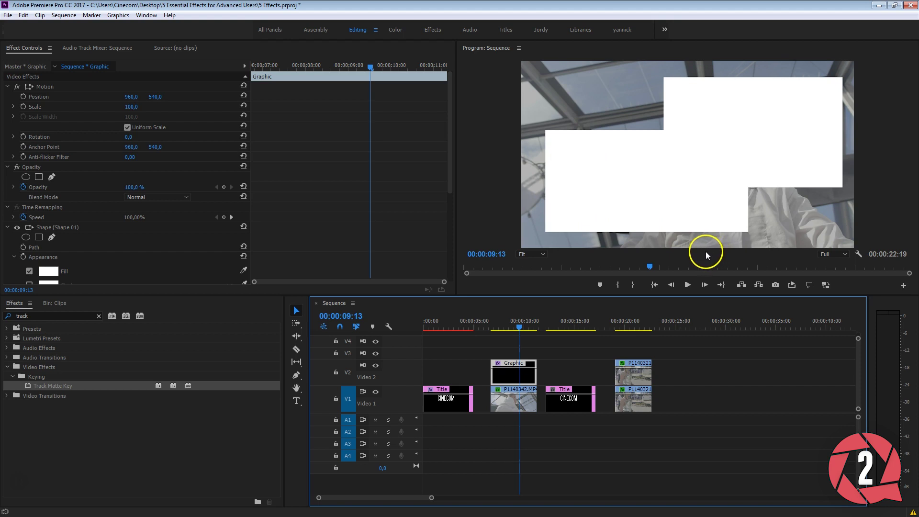
# Step: Select each of the two white rectangle shapes in the Program monitor
pyautogui.click(684, 163)
pyautogui.click(787, 127)
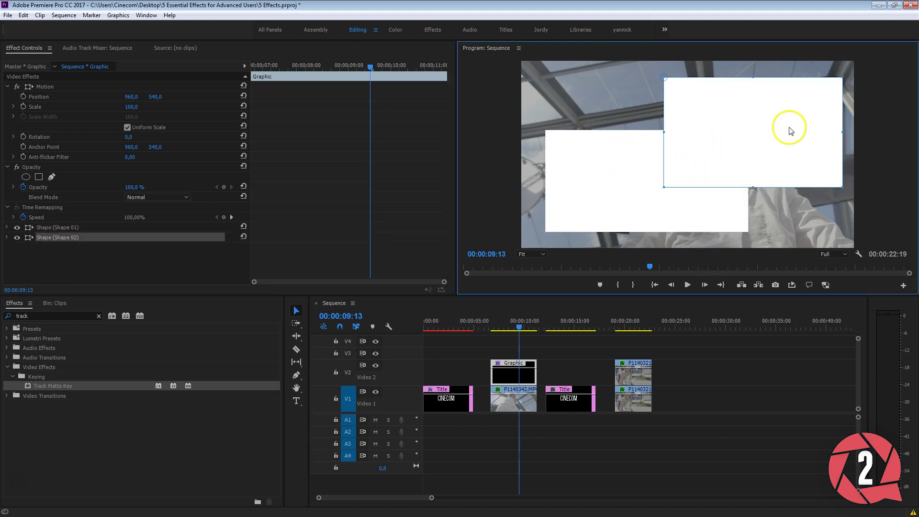
pyautogui.click(646, 188)
pyautogui.click(769, 141)
pyautogui.click(384, 221)
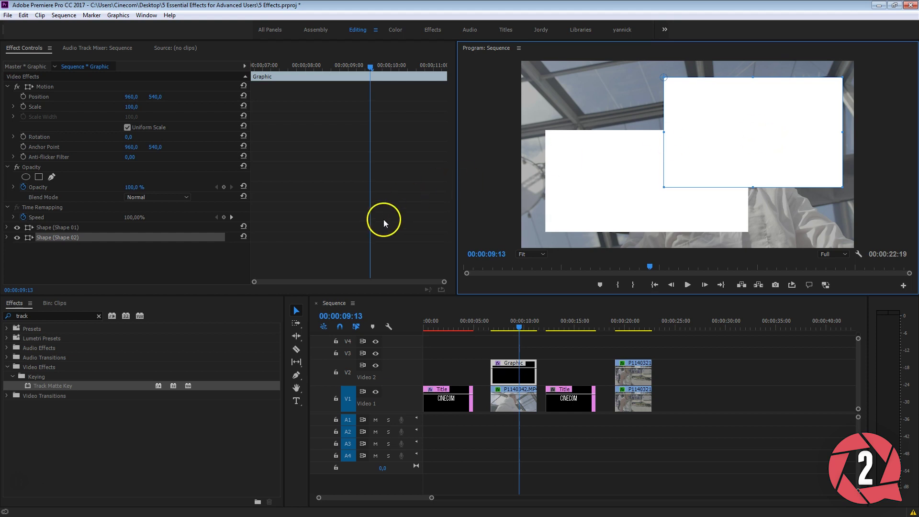
pyautogui.click(299, 375)
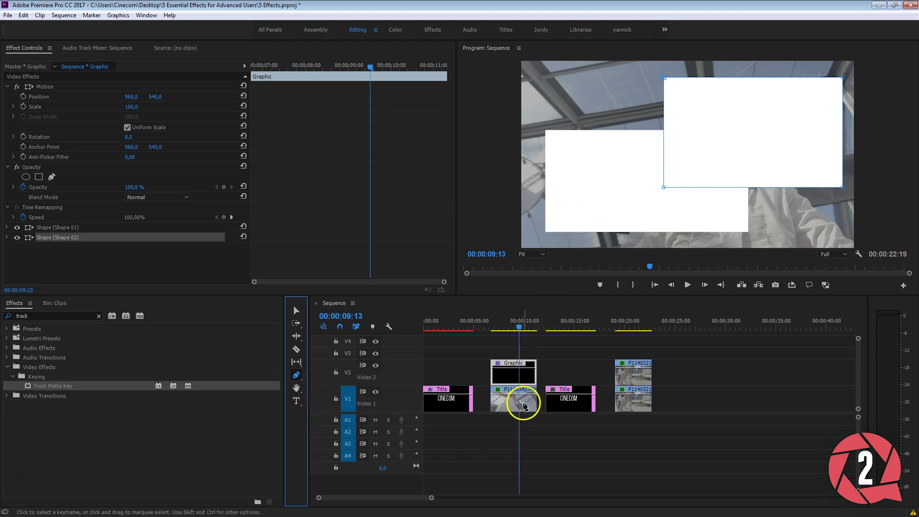
# Step: Apply Track Matte Key to clip P1140342 with Matte set to Video 2
pyautogui.click(296, 311)
pyautogui.click(514, 404)
pyautogui.click(501, 328)
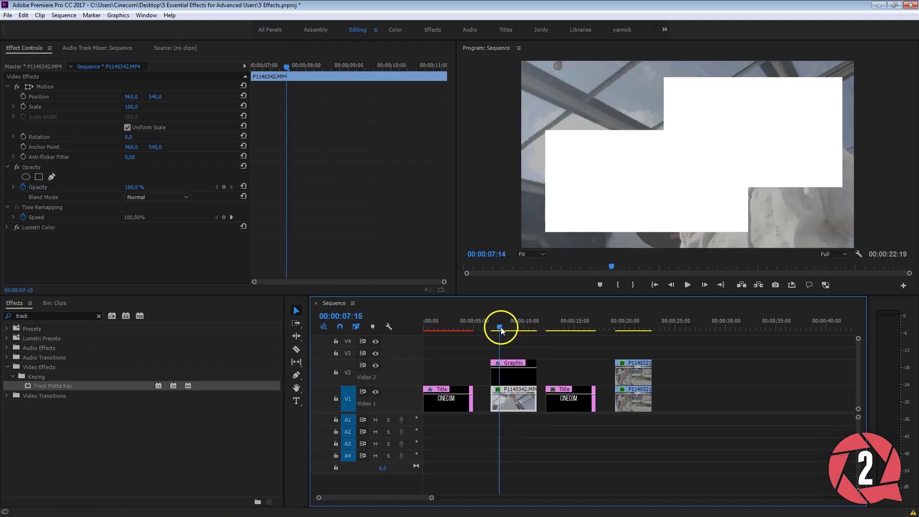
pyautogui.moveTo(501, 331); pyautogui.dragTo(522, 331)
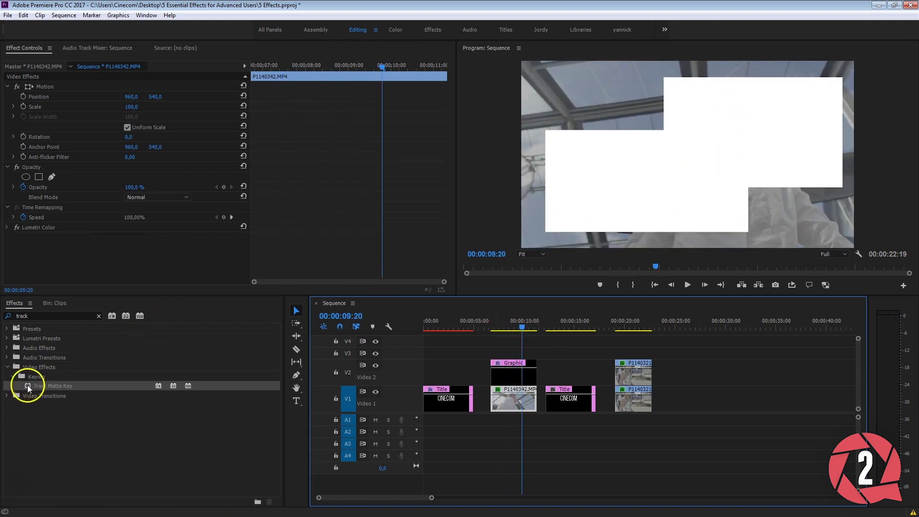
pyautogui.moveTo(28, 385); pyautogui.dragTo(508, 401)
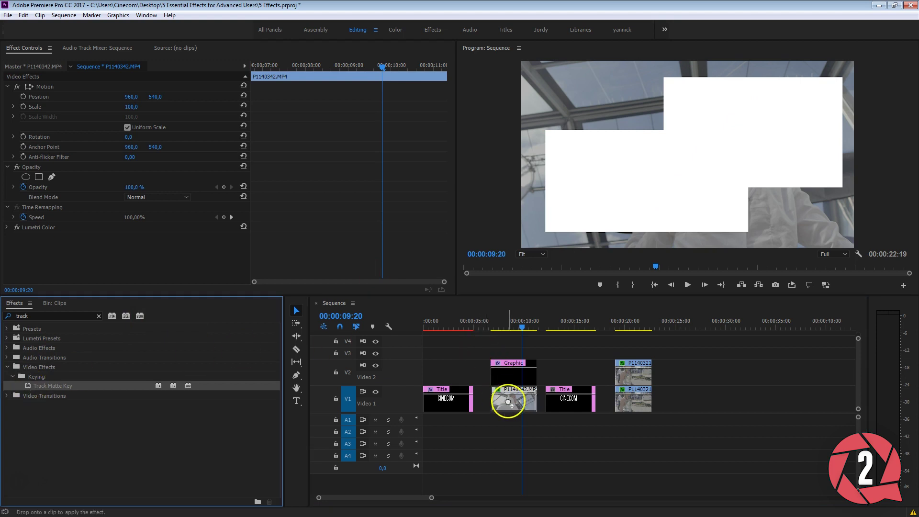
pyautogui.scroll(-1, 290, 186)
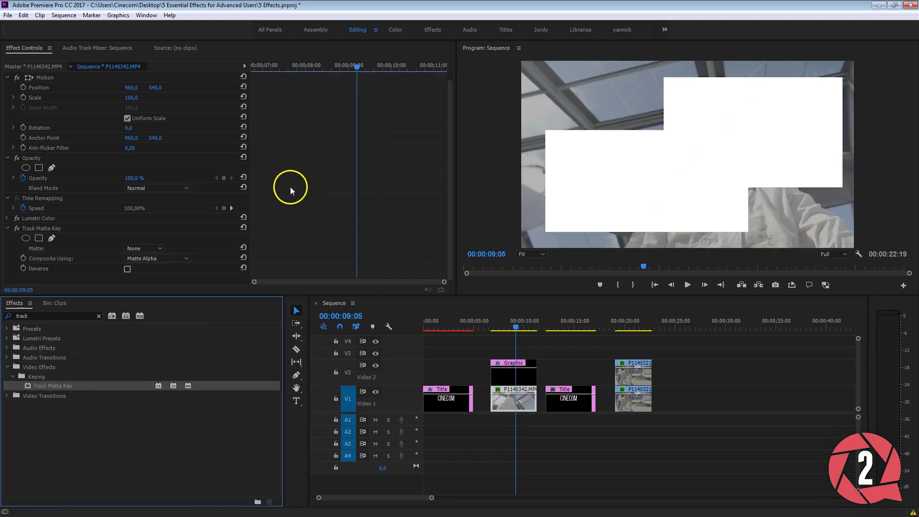
pyautogui.click(133, 249)
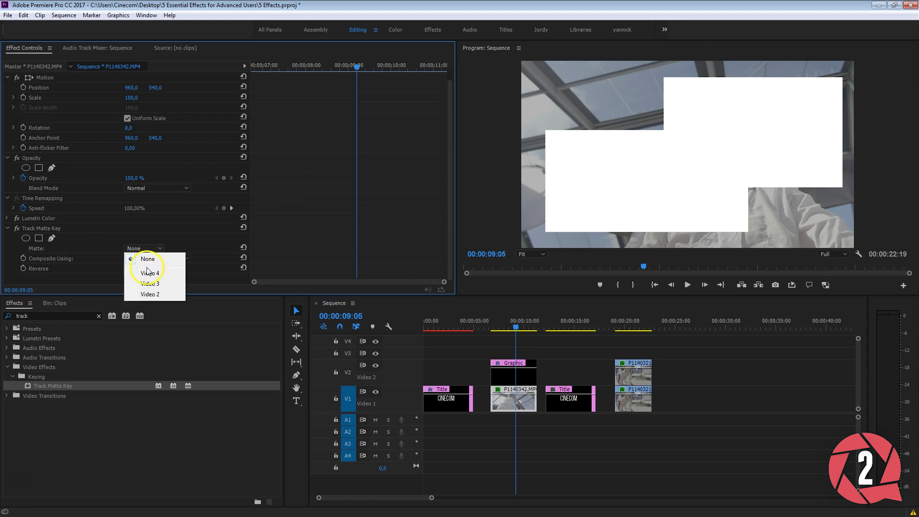
pyautogui.click(153, 295)
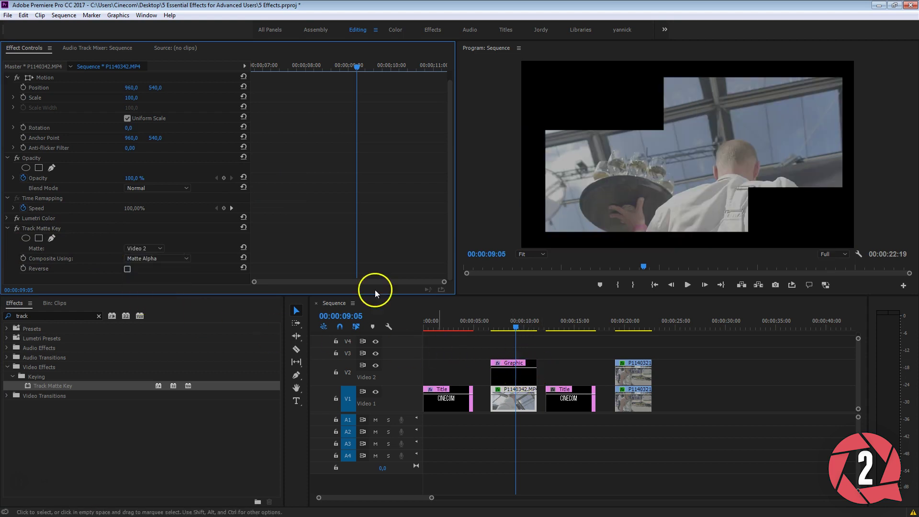
# Step: Preview the matted footage, then select the Graphic clip on Video 2
pyautogui.moveTo(516, 326); pyautogui.dragTo(493, 327)
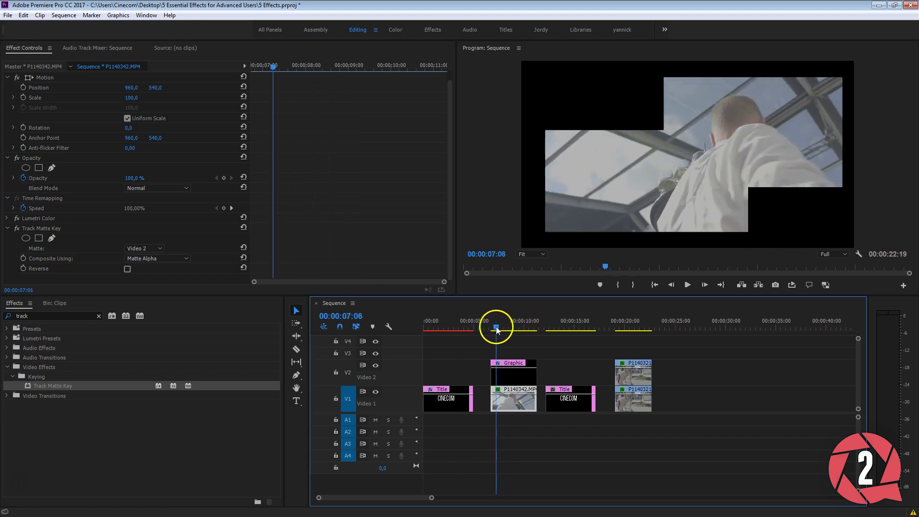
pyautogui.press('space')
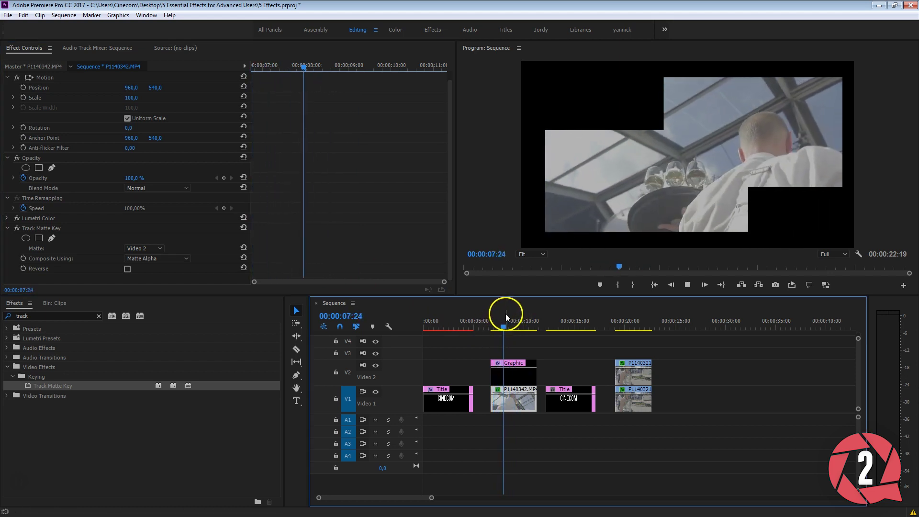
pyautogui.press('space')
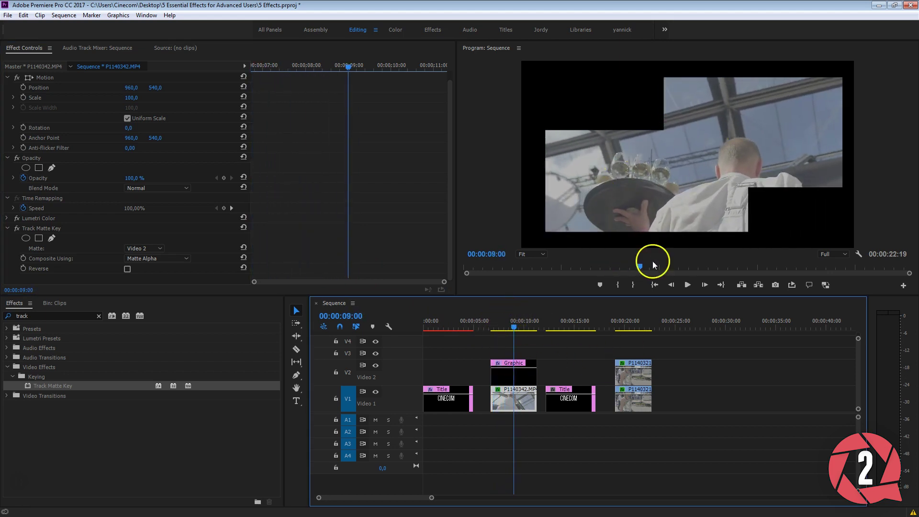
pyautogui.click(513, 372)
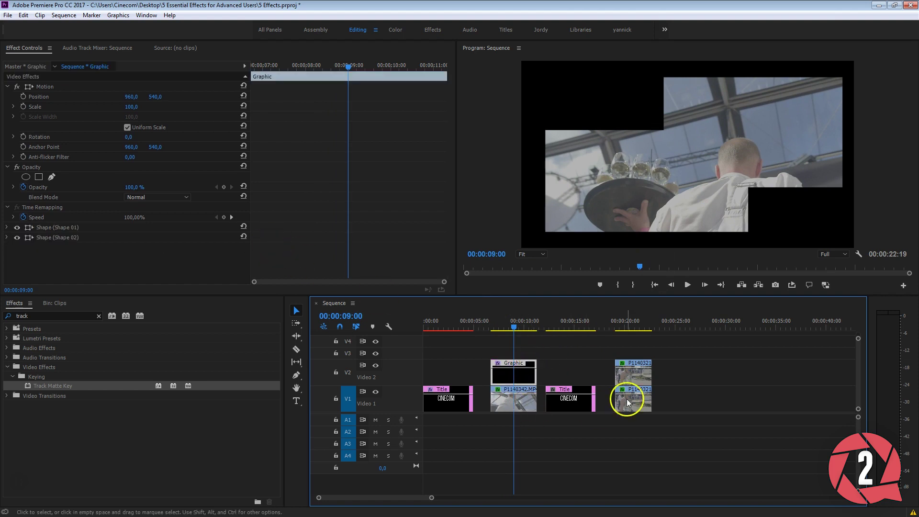
# Step: Narrow Shape 02 from its left edge and move it over the man
pyautogui.click(56, 238)
pyautogui.moveTo(806, 151)
pyautogui.mouseDown()
pyautogui.moveTo(711, 152)
pyautogui.moveTo(795, 187)
pyautogui.moveTo(817, 168)
pyautogui.moveTo(820, 215)
pyautogui.moveTo(809, 175)
pyautogui.mouseUp()
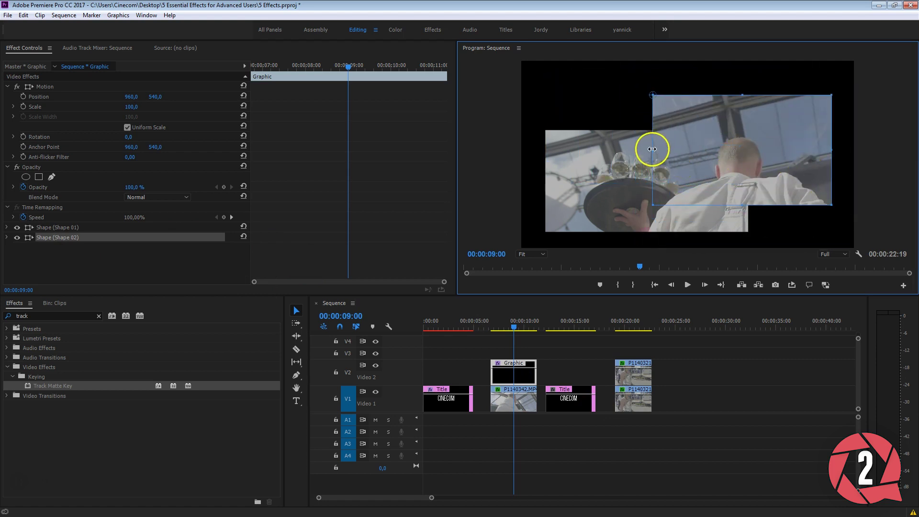
pyautogui.moveTo(655, 149); pyautogui.dragTo(755, 154)
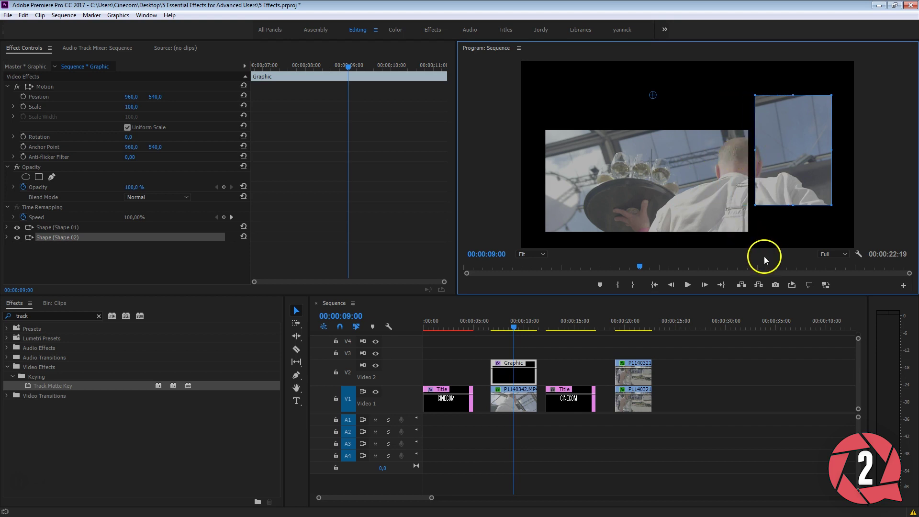
pyautogui.moveTo(797, 146); pyautogui.dragTo(902, 126)
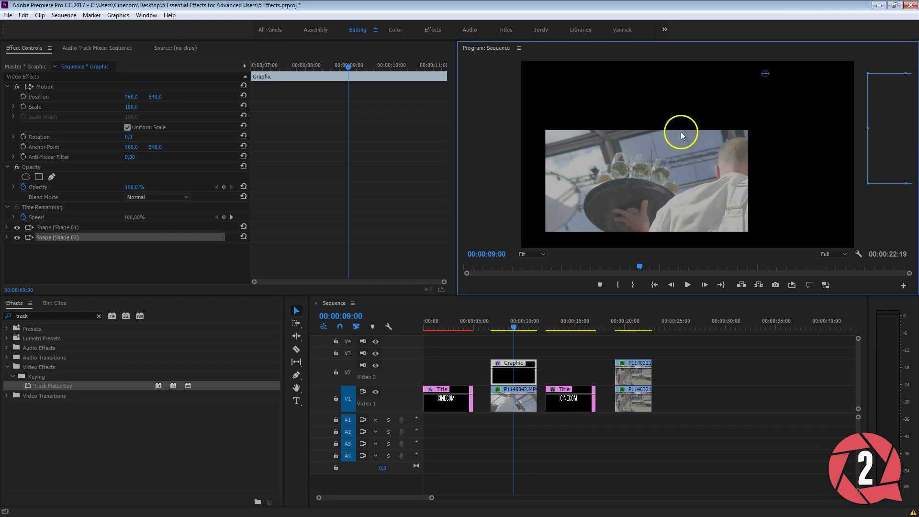
pyautogui.moveTo(856, 119); pyautogui.dragTo(734, 148)
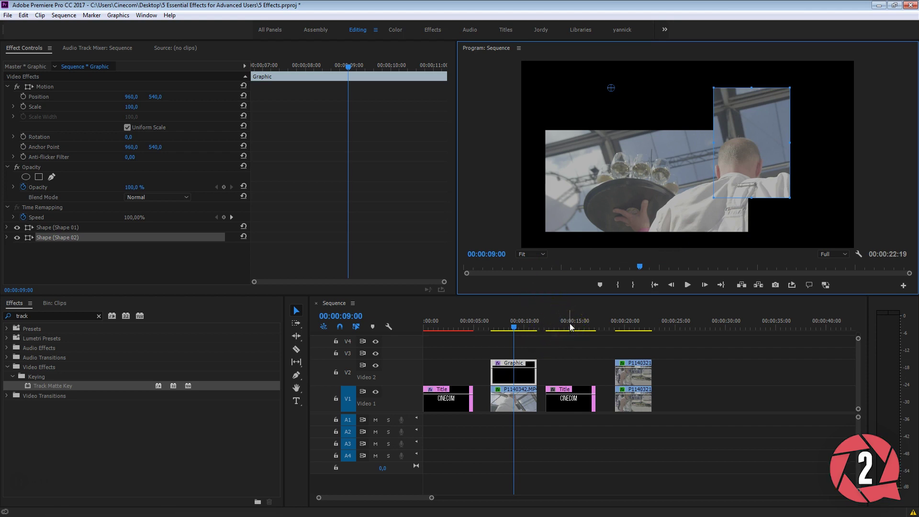
# Step: Search 'basi' and apply Basic 3D to the CINECOM title clip at 14 seconds
pyautogui.click(570, 323)
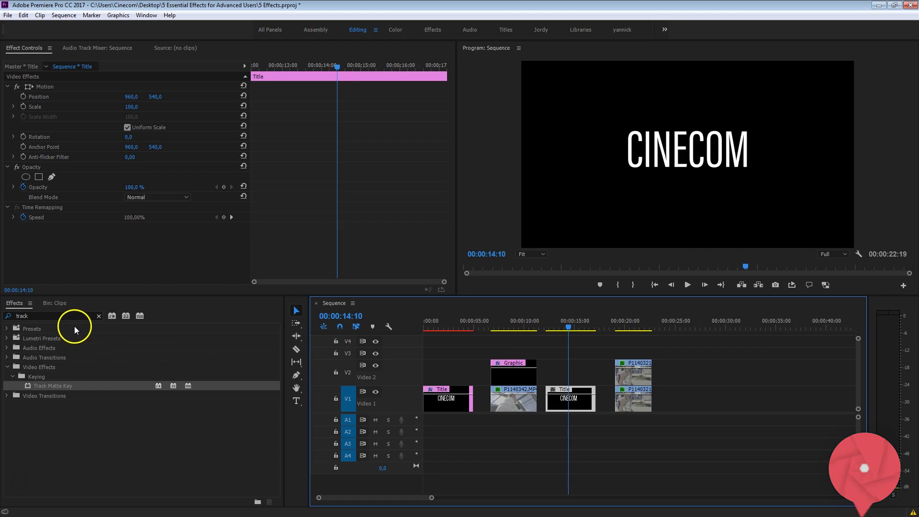
pyautogui.doubleClick(24, 316)
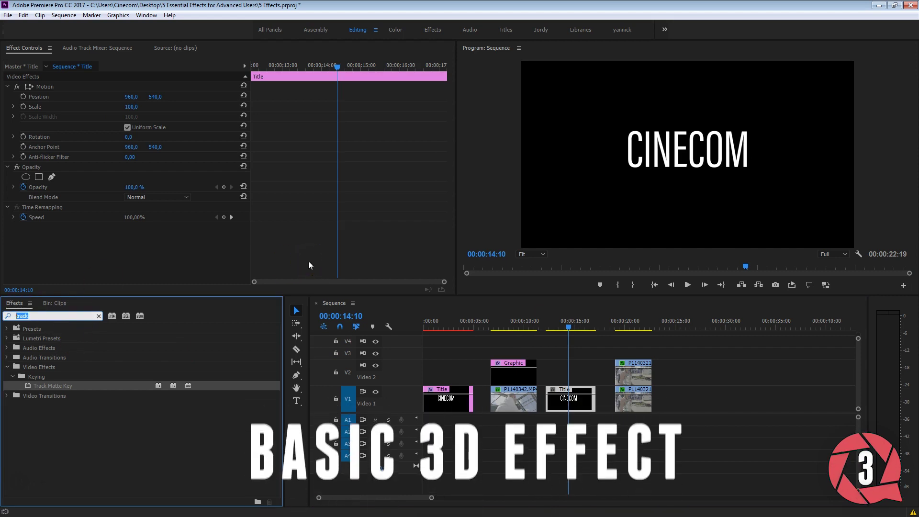
pyautogui.write('ba')
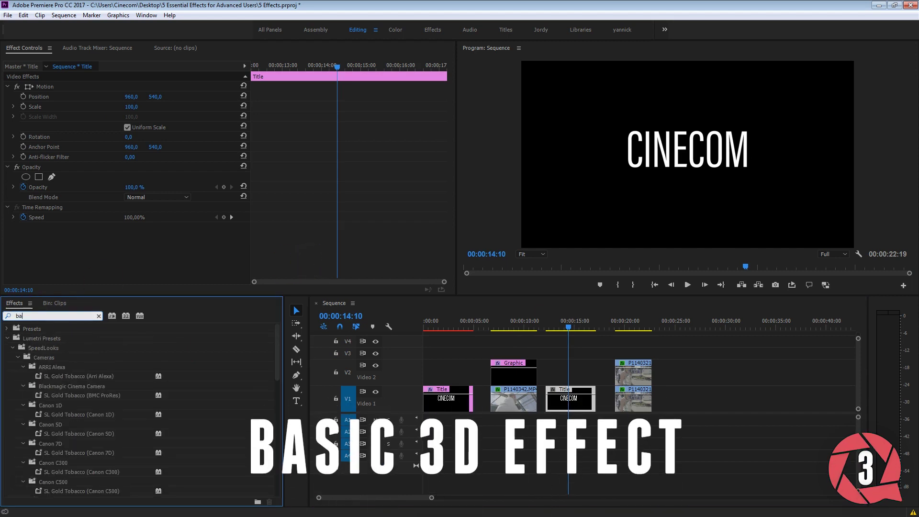
pyautogui.write('si')
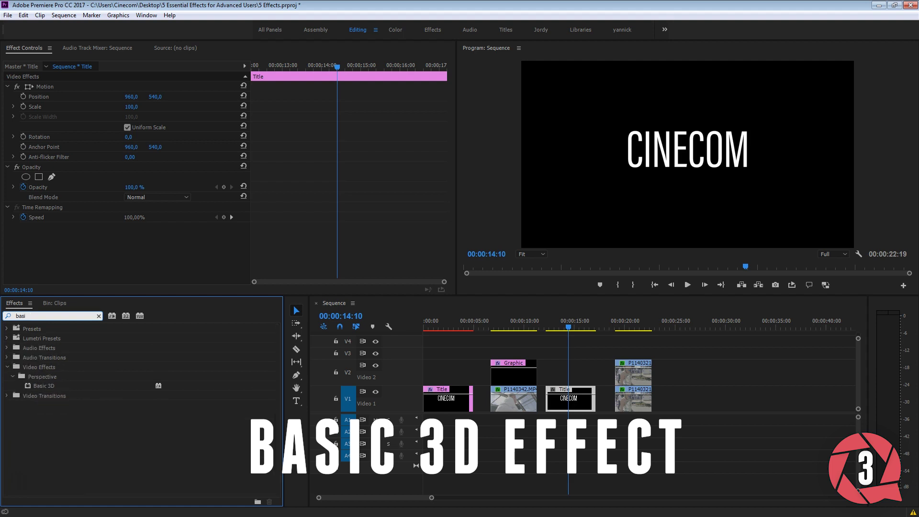
pyautogui.click(26, 386)
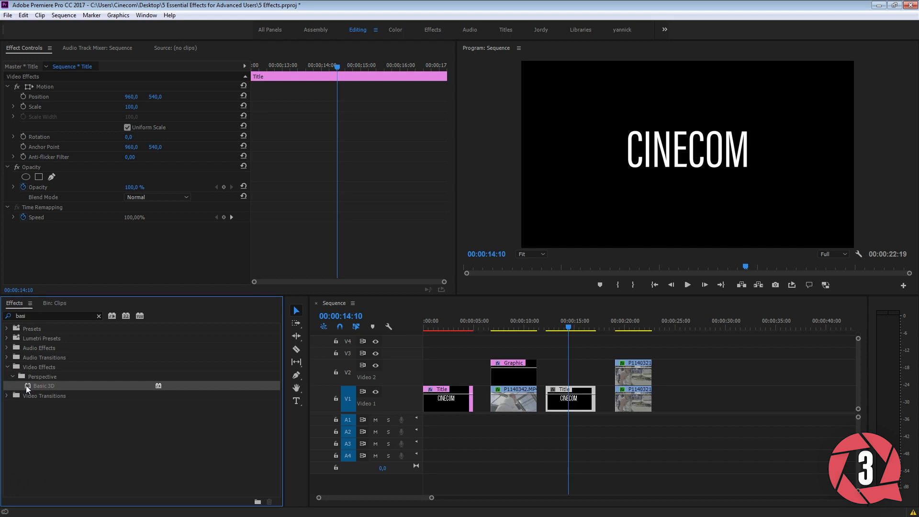
pyautogui.moveTo(25, 386); pyautogui.dragTo(572, 397)
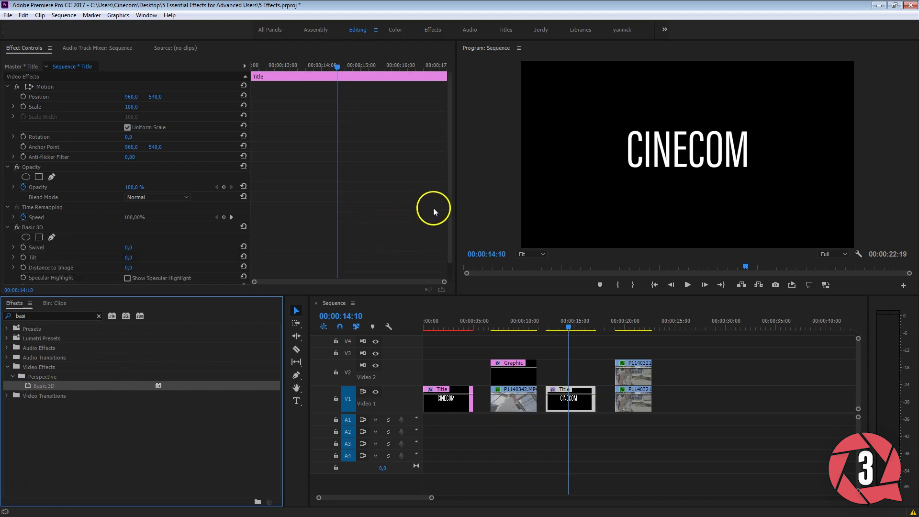
pyautogui.scroll(-2, 436, 216)
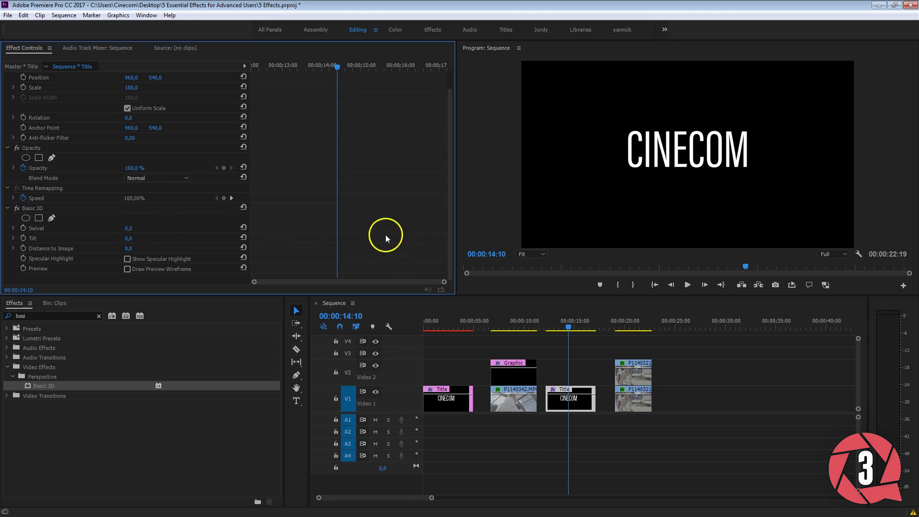
# Step: Swivel the CINECOM title to about -4° in Basic 3D and shift it right
pyautogui.moveTo(133, 228)
pyautogui.mouseDown()
pyautogui.moveTo(160, 229)
pyautogui.moveTo(113, 229)
pyautogui.moveTo(138, 240)
pyautogui.moveTo(472, 207)
pyautogui.moveTo(196, 235)
pyautogui.mouseUp()
pyautogui.moveTo(132, 229)
pyautogui.mouseDown()
pyautogui.moveTo(95, 221)
pyautogui.moveTo(131, 222)
pyautogui.mouseUp()
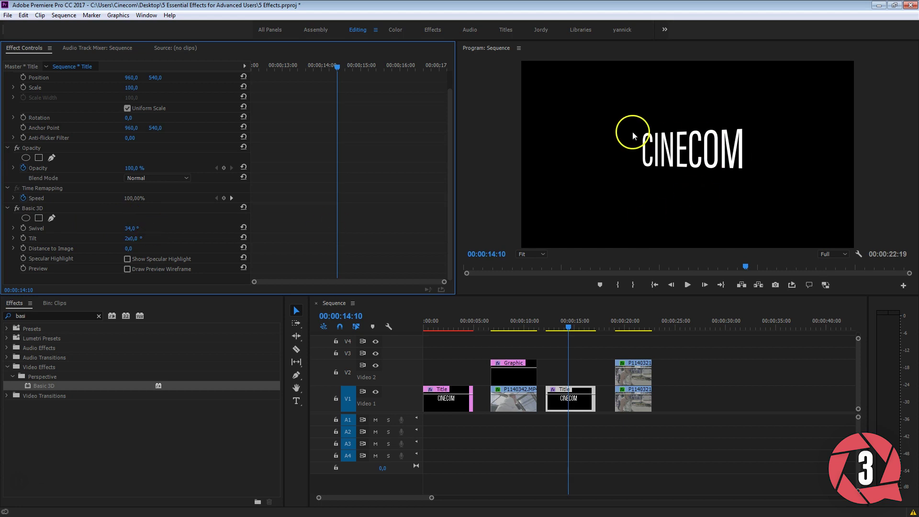
pyautogui.scroll(2, 354, 177)
pyautogui.click(47, 87)
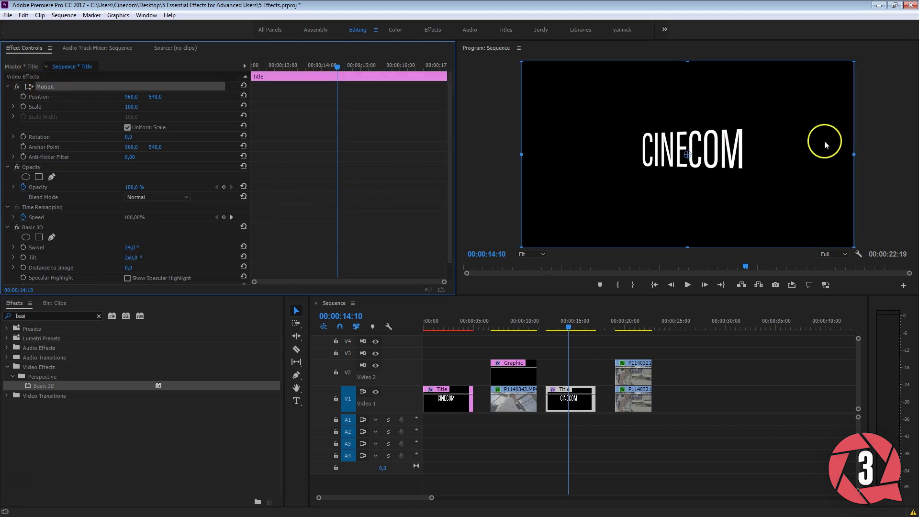
pyautogui.moveTo(669, 171); pyautogui.dragTo(582, 181)
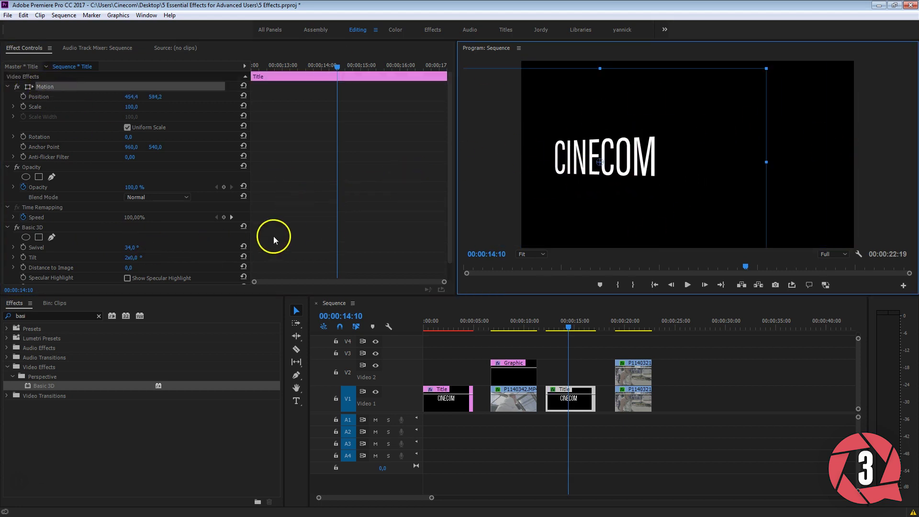
pyautogui.moveTo(134, 100)
pyautogui.mouseDown()
pyautogui.moveTo(286, 82)
pyautogui.moveTo(136, 102)
pyautogui.mouseUp()
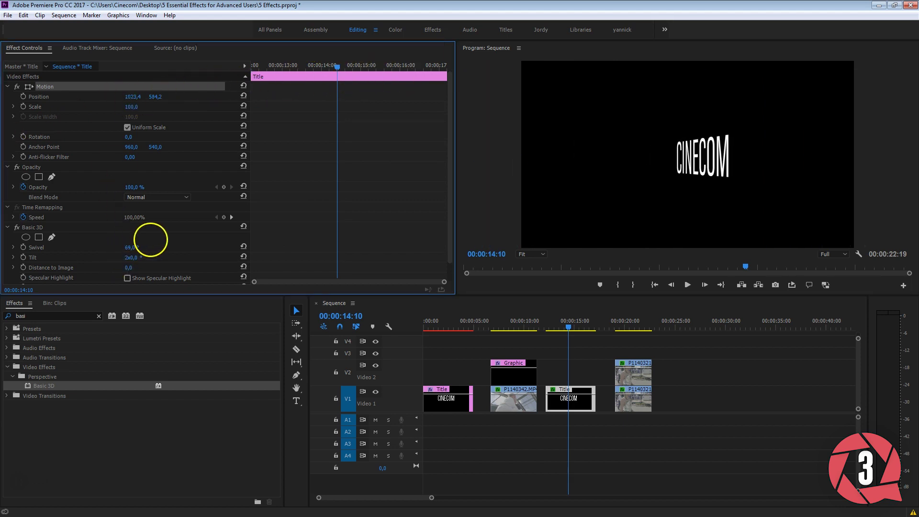
pyautogui.moveTo(124, 257)
pyautogui.mouseDown()
pyautogui.moveTo(107, 239)
pyautogui.moveTo(115, 240)
pyautogui.mouseUp()
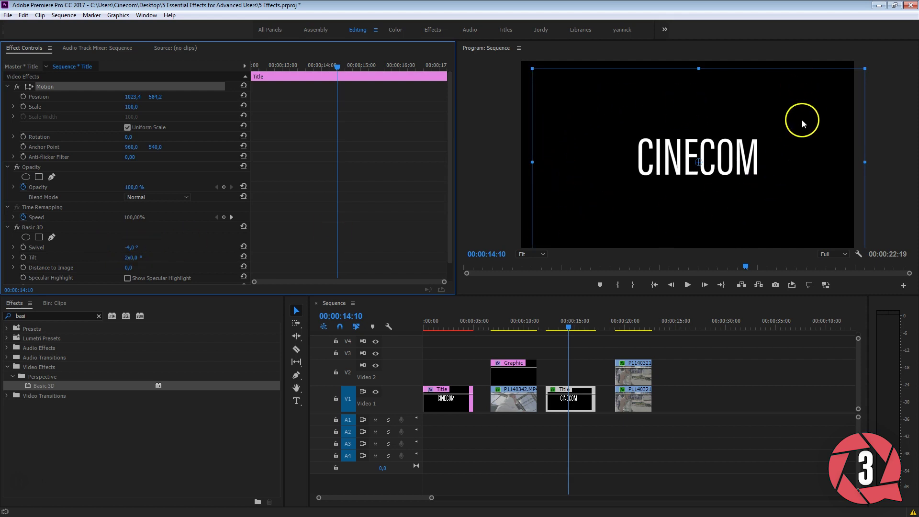
pyautogui.scroll(-2, 387, 134)
# Step: Move the CINECOM title toward the lower left and swivel it to -42° in Basic 3D
pyautogui.click(41, 209)
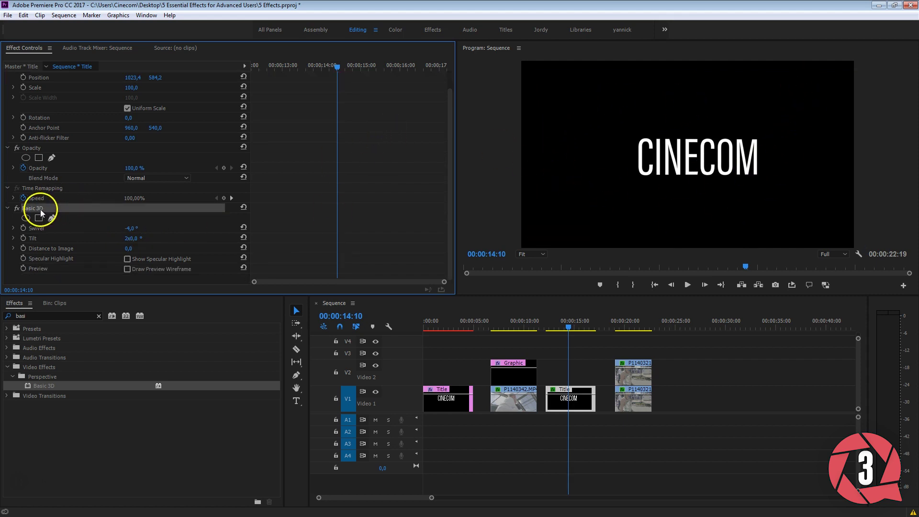
pyautogui.click(374, 134)
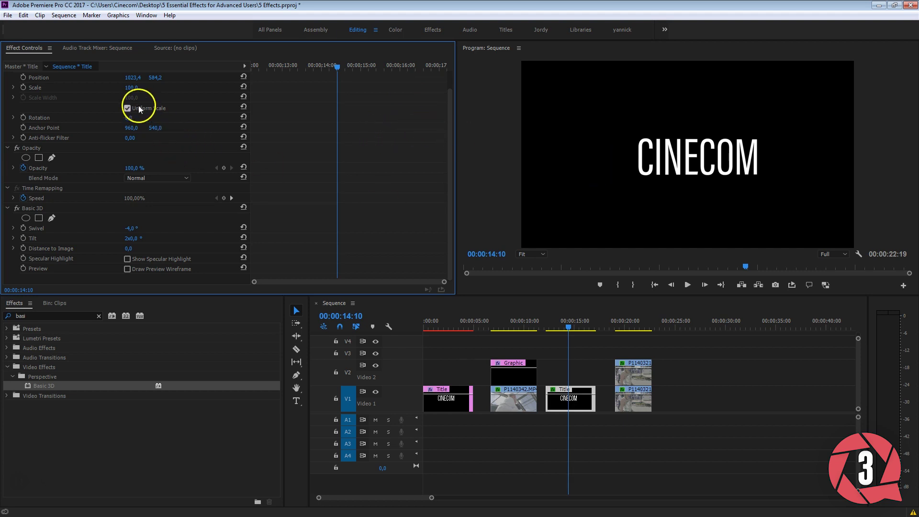
pyautogui.scroll(2, 187, 143)
pyautogui.click(46, 86)
pyautogui.moveTo(759, 164)
pyautogui.mouseDown()
pyautogui.moveTo(537, 236)
pyautogui.moveTo(537, 226)
pyautogui.moveTo(630, 222)
pyautogui.moveTo(602, 226)
pyautogui.mouseUp()
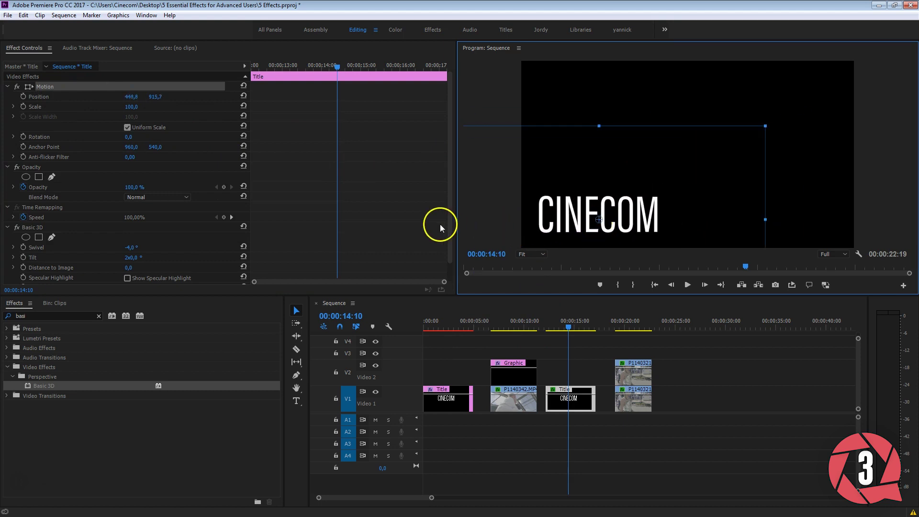
pyautogui.scroll(-2, 430, 223)
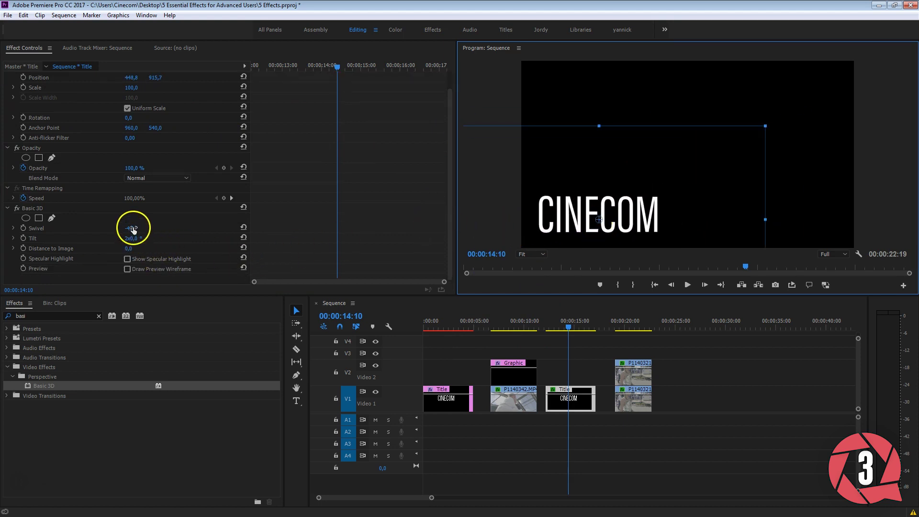
pyautogui.moveTo(136, 228); pyautogui.dragTo(123, 230)
pyautogui.moveTo(639, 227)
pyautogui.mouseDown()
pyautogui.moveTo(667, 229)
pyautogui.moveTo(511, 233)
pyautogui.mouseUp()
pyautogui.scroll(2, 317, 196)
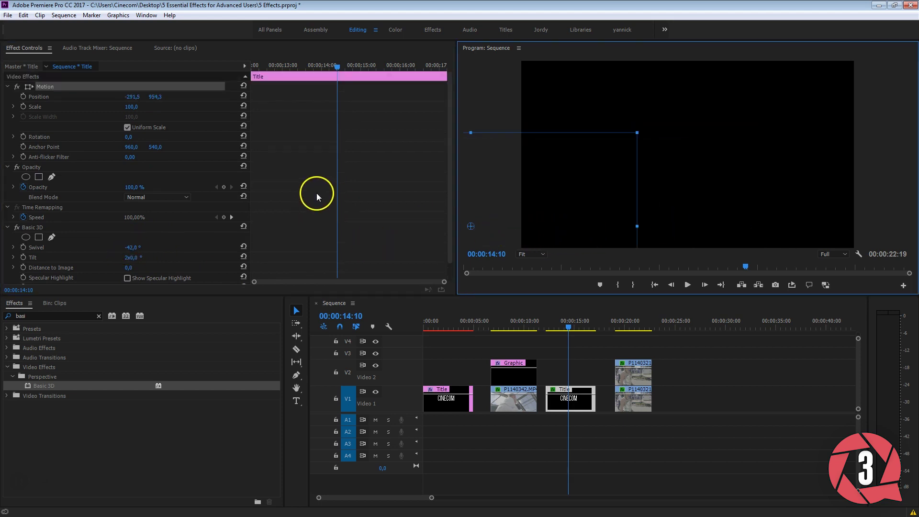
# Step: Keyframe the title's off-screen start position and slide it in to X 587.5 at 15:06
pyautogui.click(23, 96)
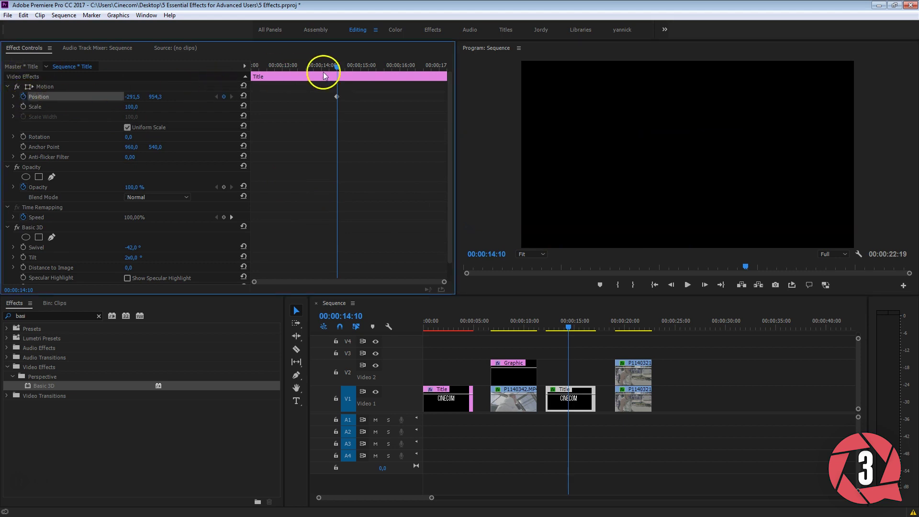
pyautogui.moveTo(338, 70); pyautogui.dragTo(370, 70)
pyautogui.moveTo(131, 96)
pyautogui.mouseDown()
pyautogui.moveTo(457, 89)
pyautogui.moveTo(543, 74)
pyautogui.mouseUp()
pyautogui.scroll(-2, 333, 196)
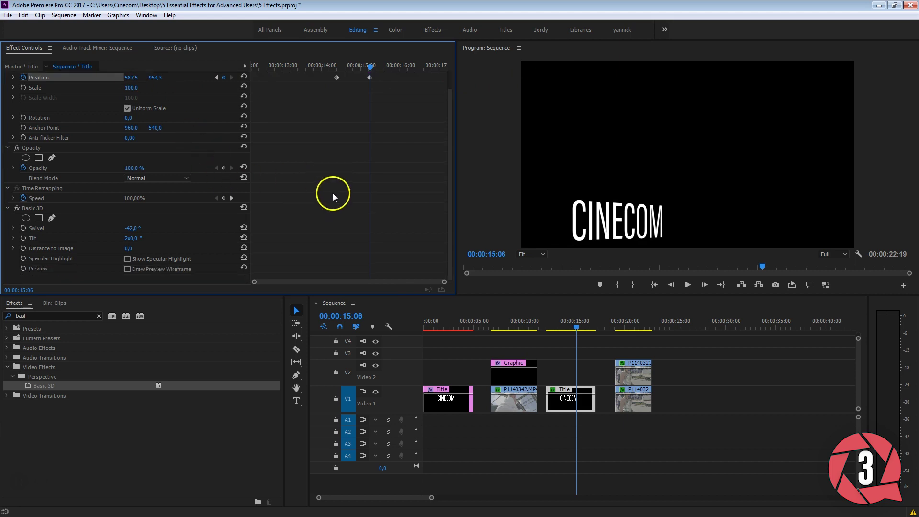
# Step: Keyframe Swivel to 0° at 15:06, aligned with the position keyframe
pyautogui.click(23, 228)
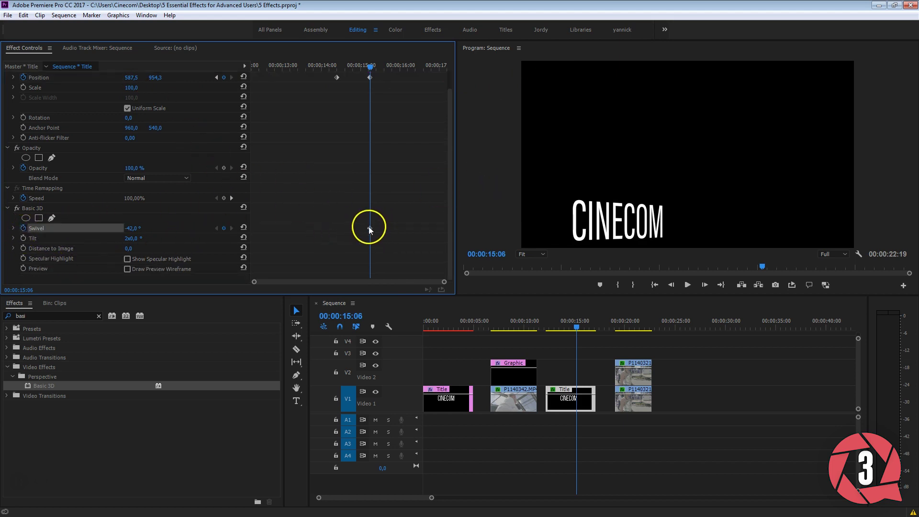
pyautogui.moveTo(369, 228); pyautogui.dragTo(350, 227)
pyautogui.click(138, 228)
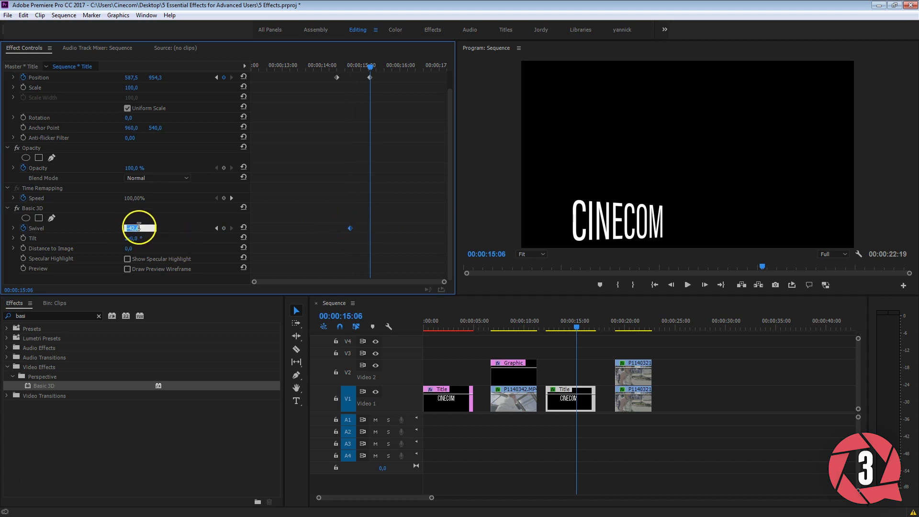
pyautogui.write('0')
pyautogui.press('Return')
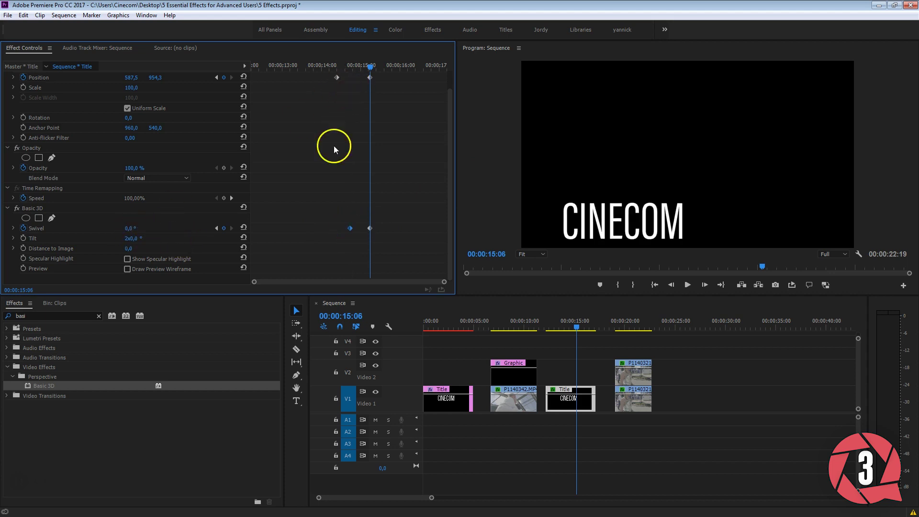
pyautogui.moveTo(342, 228); pyautogui.dragTo(338, 228)
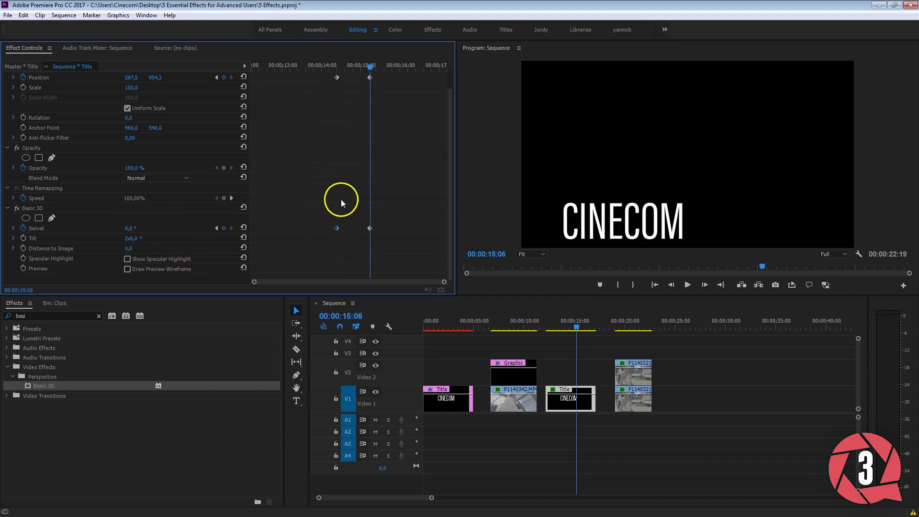
# Step: Play back the 3D title animation, then switch to the web browser
pyautogui.click(334, 57)
pyautogui.press('space')
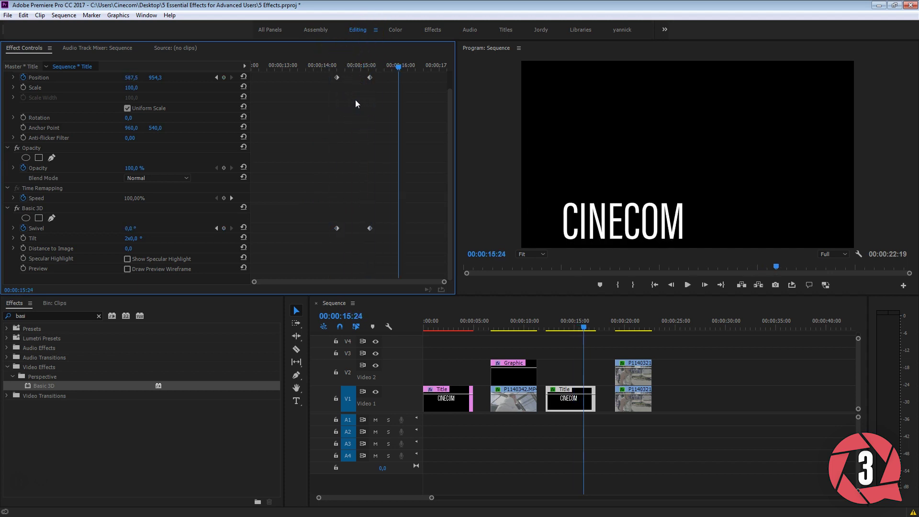
pyautogui.press('alt')
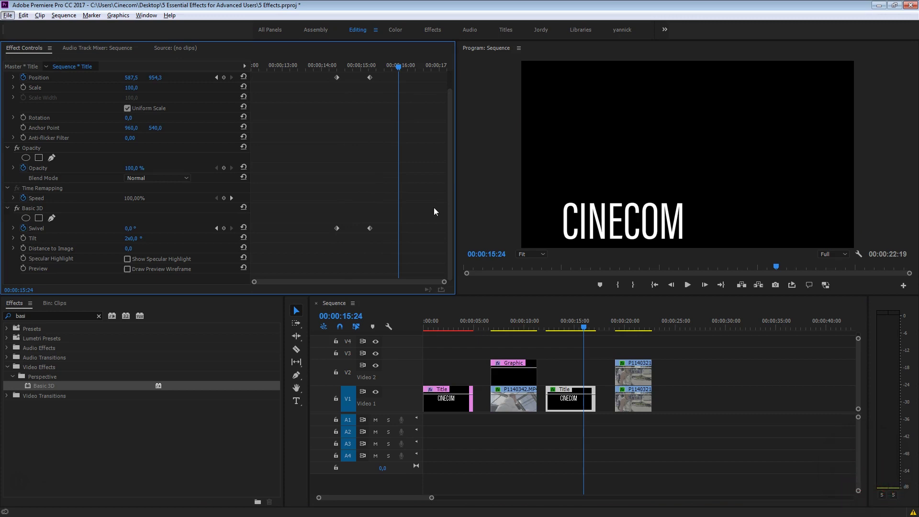
pyautogui.hotkey('alt', 'Tab')
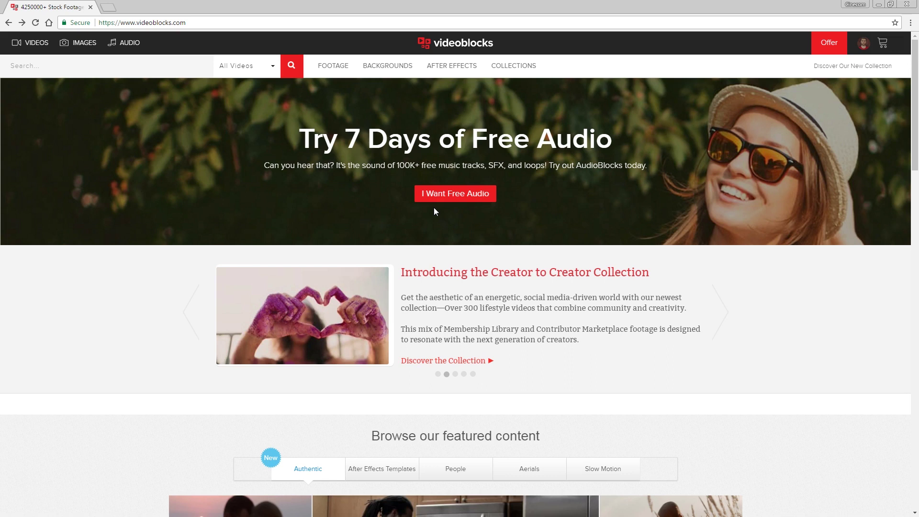
# Step: Cycle through the VideoBlocks homepage carousel slides, then open the Member Discounts rewards page
pyautogui.click(451, 362)
pyautogui.click(455, 374)
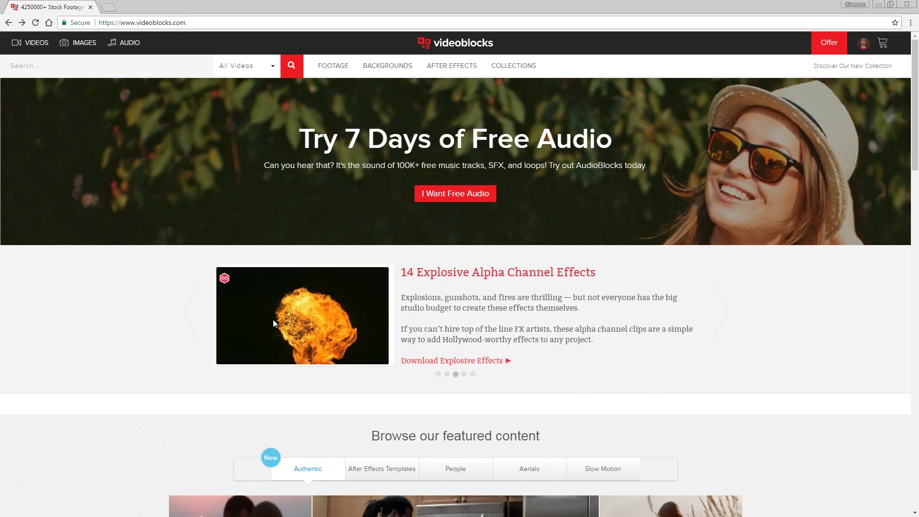
pyautogui.click(300, 322)
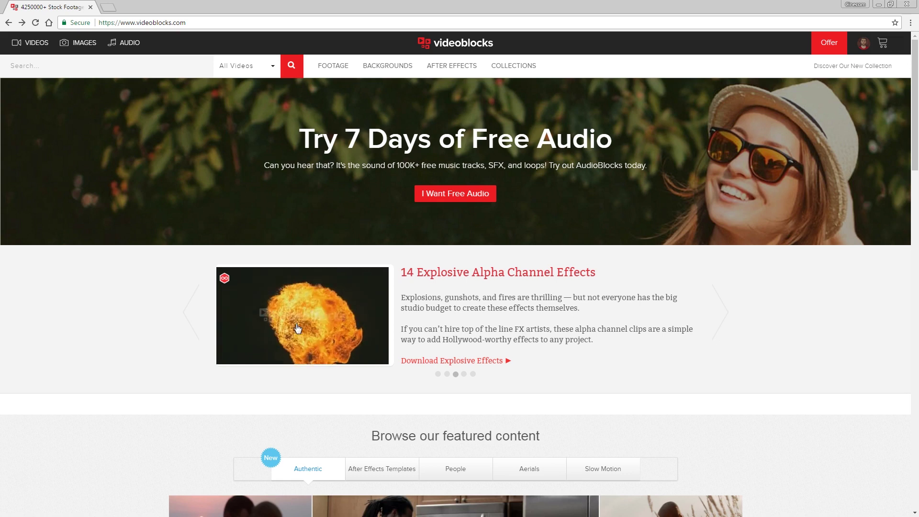
pyautogui.click(442, 392)
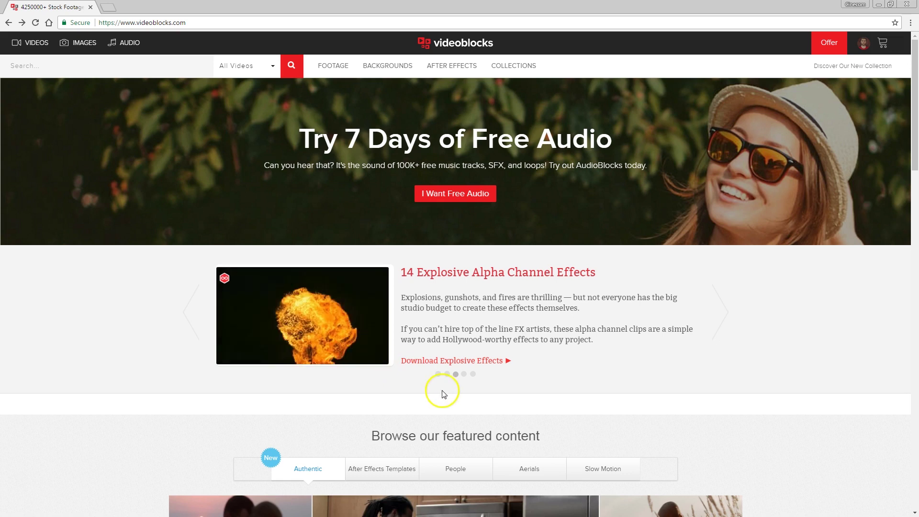
pyautogui.click(464, 374)
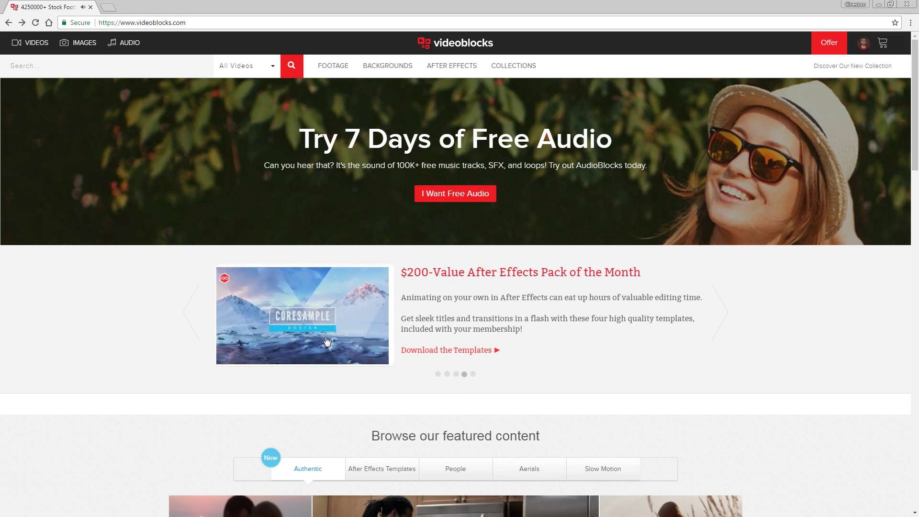
pyautogui.click(473, 373)
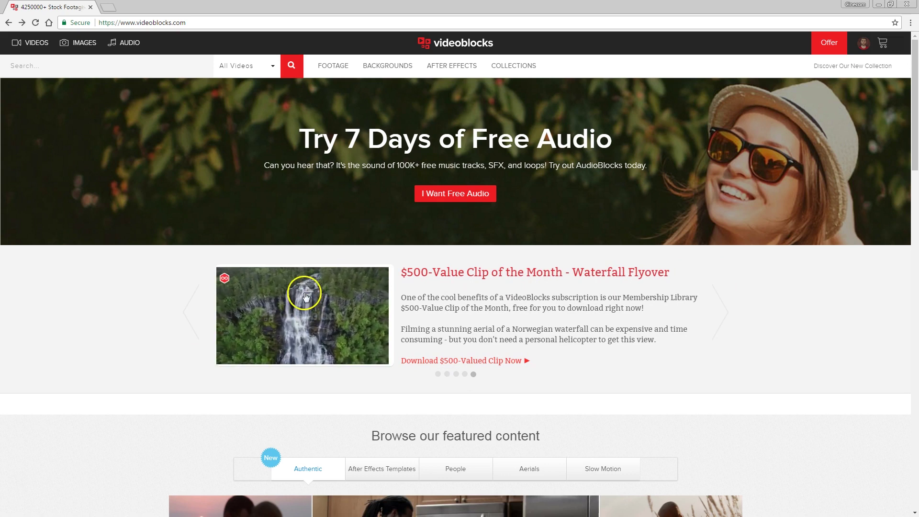
pyautogui.click(437, 374)
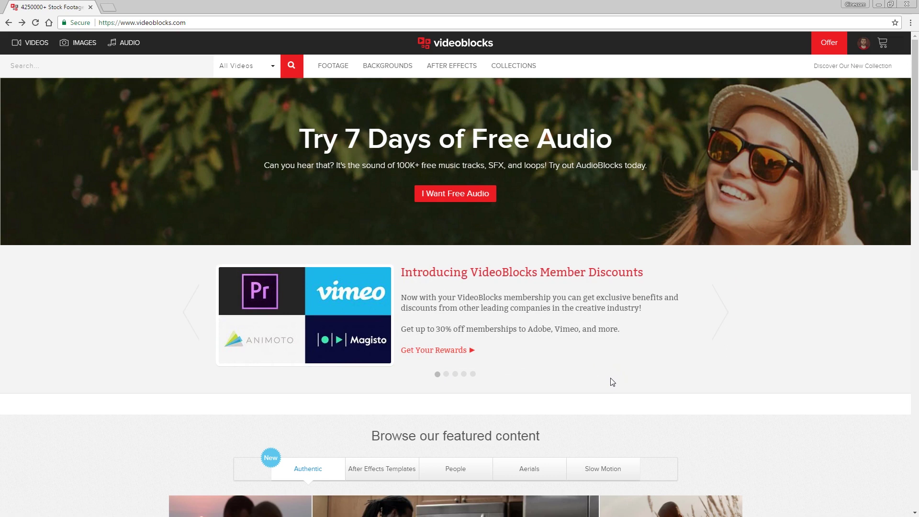
pyautogui.click(455, 351)
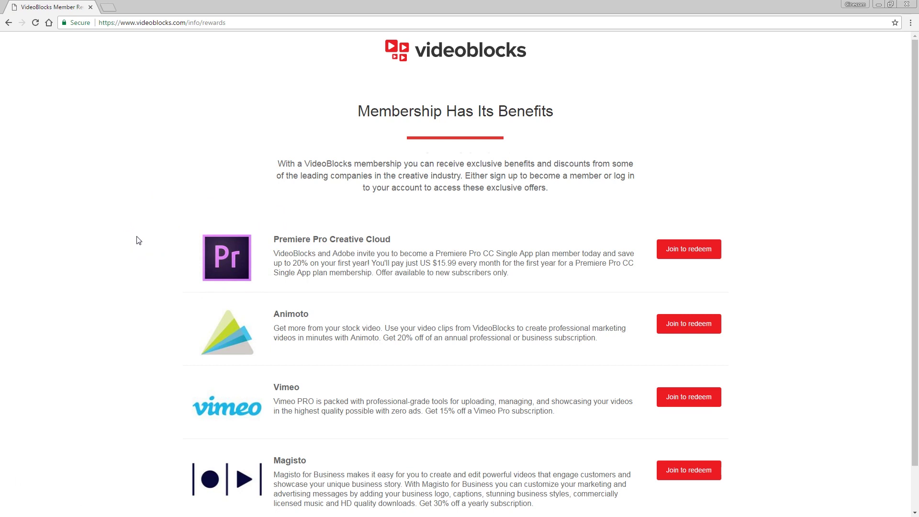
# Step: Scroll through the membership rewards page, then return to the VideoBlocks homepage
pyautogui.scroll(-2, 138, 240)
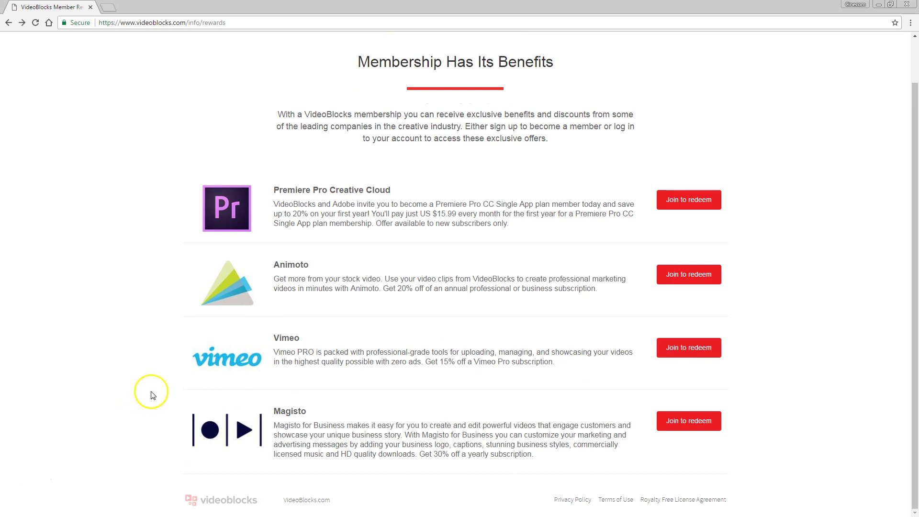
pyautogui.scroll(2, 312, 369)
pyautogui.click(464, 58)
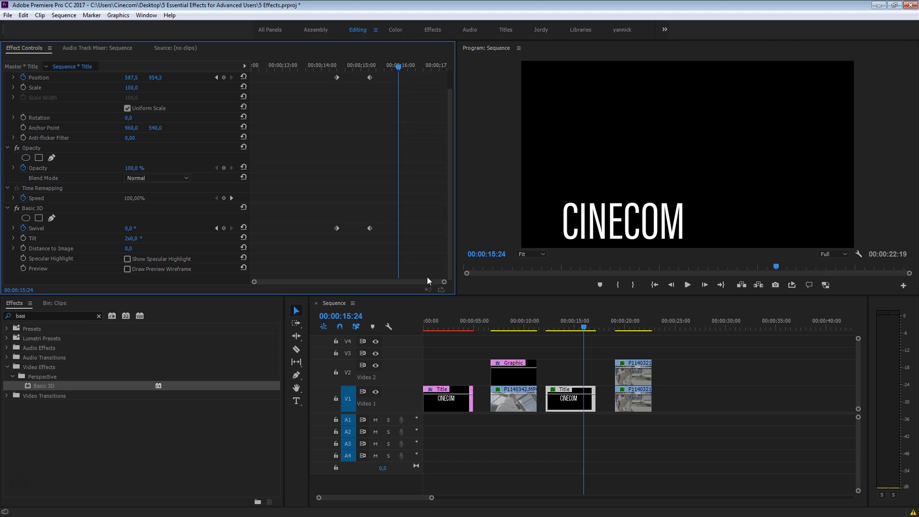
# Step: Play the sequence from 19:02 to preview it
pyautogui.click(615, 318)
pyautogui.click(576, 364)
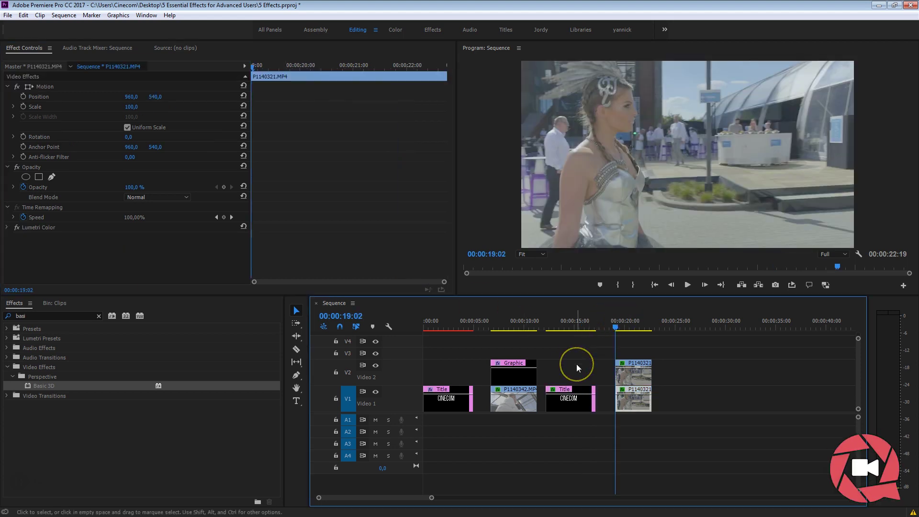
pyautogui.press('space')
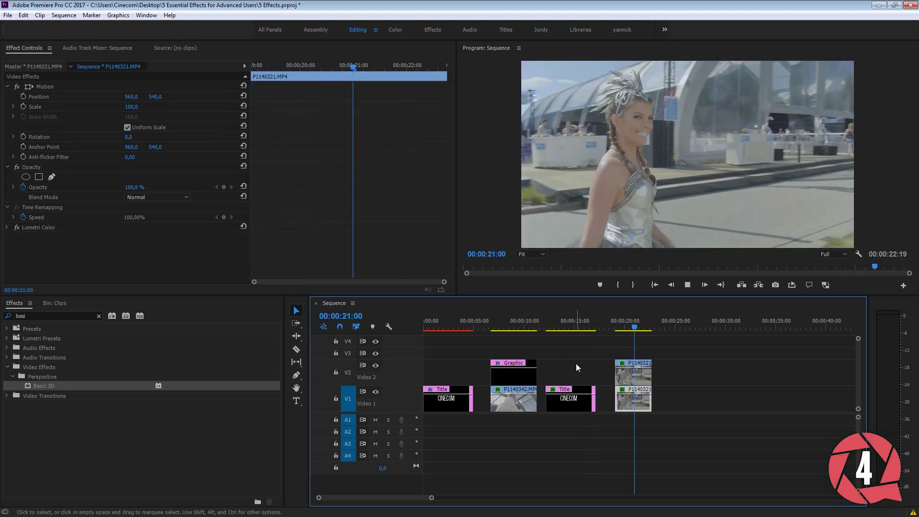
pyautogui.press('space')
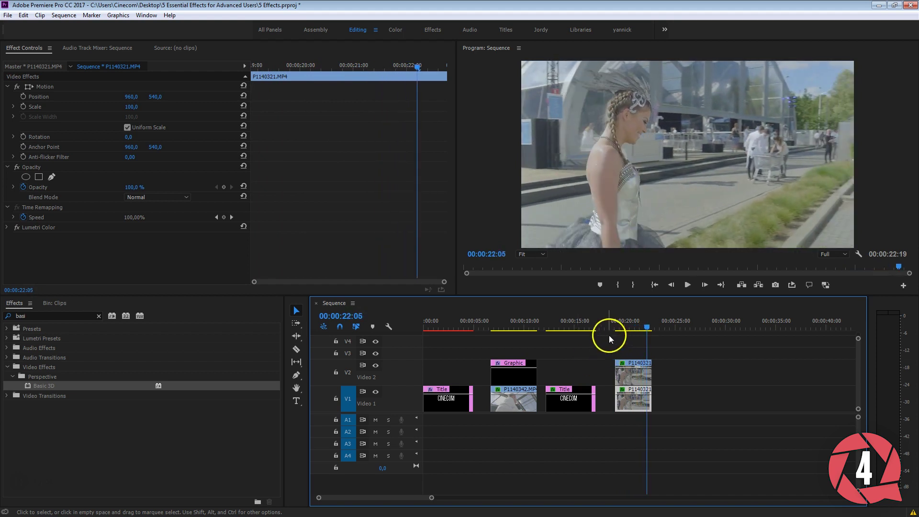
# Step: Select the Video 2 clip at 20:03 and scrub to confirm Mask (1) follows the face
pyautogui.click(626, 318)
pyautogui.click(637, 377)
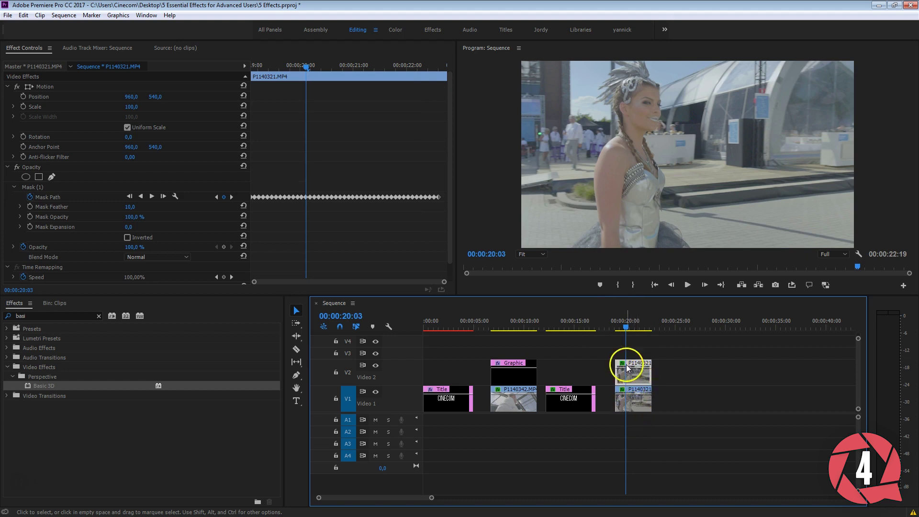
pyautogui.click(30, 188)
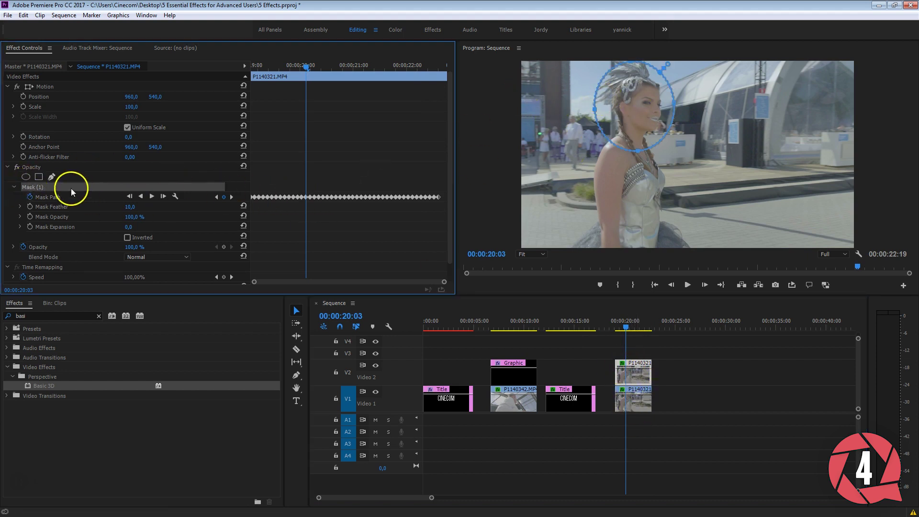
pyautogui.moveTo(283, 65)
pyautogui.mouseDown()
pyautogui.moveTo(257, 62)
pyautogui.moveTo(384, 70)
pyautogui.moveTo(271, 70)
pyautogui.moveTo(315, 84)
pyautogui.moveTo(446, 72)
pyautogui.moveTo(341, 91)
pyautogui.moveTo(357, 94)
pyautogui.mouseUp()
# Step: Apply the Mosaic effect, found by searching 'mos', to the masked V2 clip
pyautogui.click(22, 299)
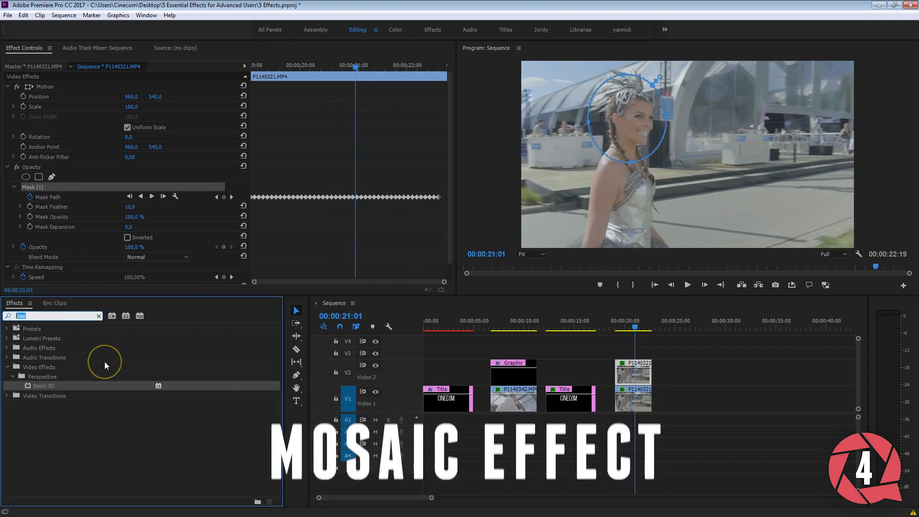
pyautogui.write('mos')
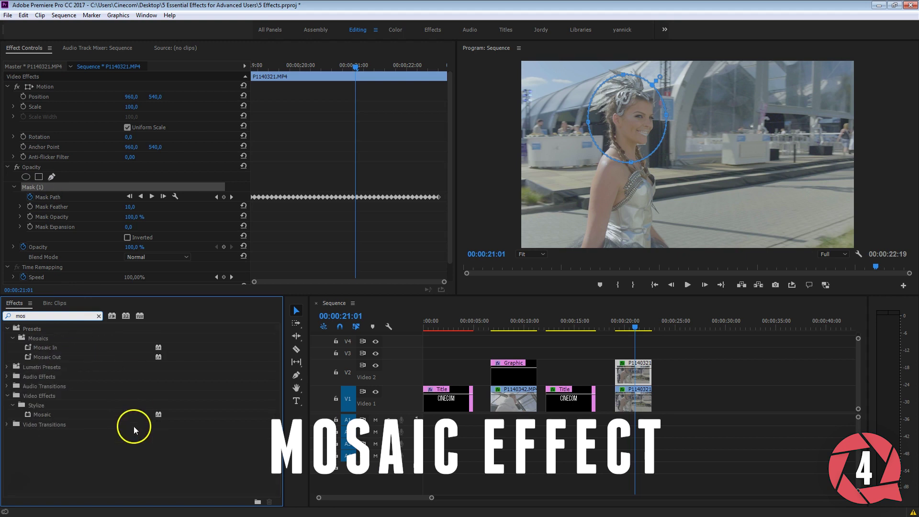
pyautogui.moveTo(51, 421); pyautogui.dragTo(626, 379)
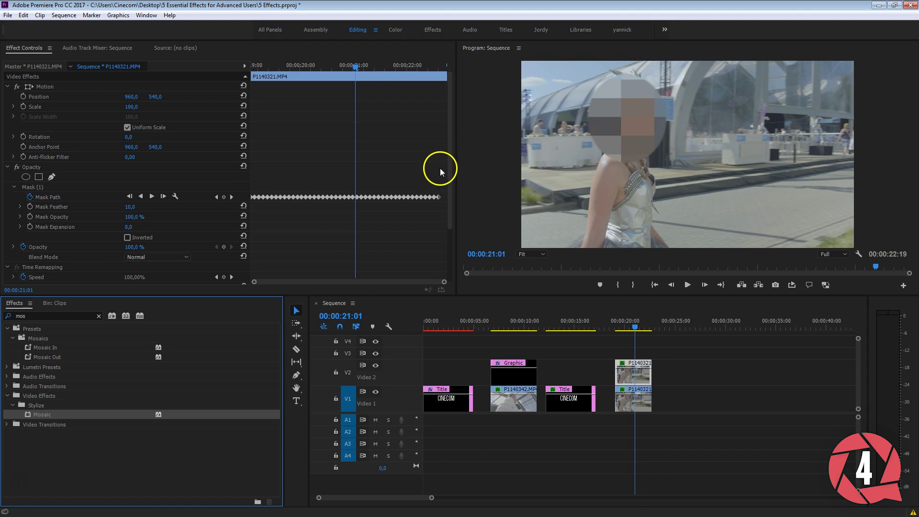
pyautogui.click(70, 164)
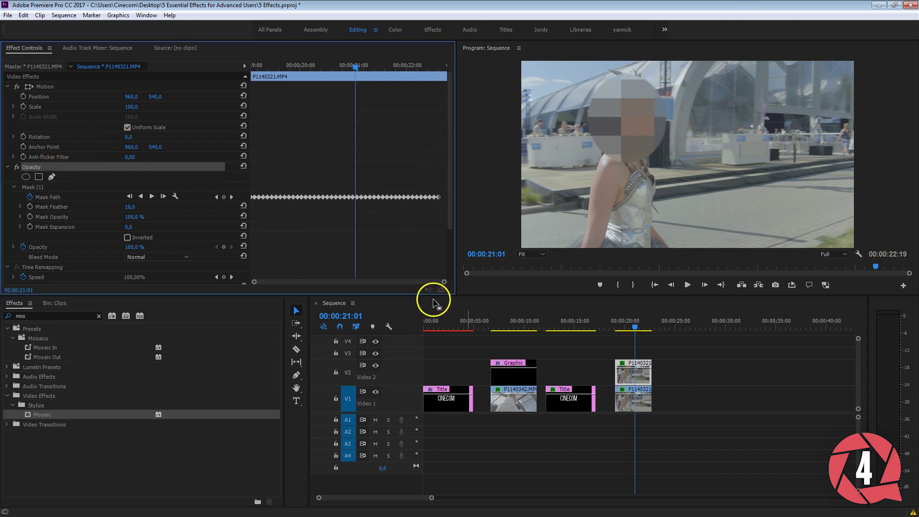
# Step: Compare the face with Mosaic toggled off and the bottom video track hidden
pyautogui.click(376, 393)
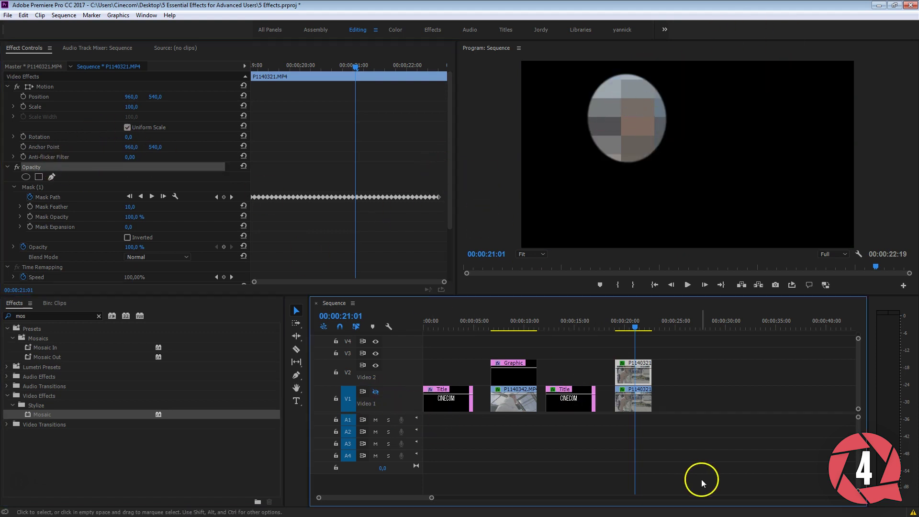
pyautogui.scroll(-3, 296, 232)
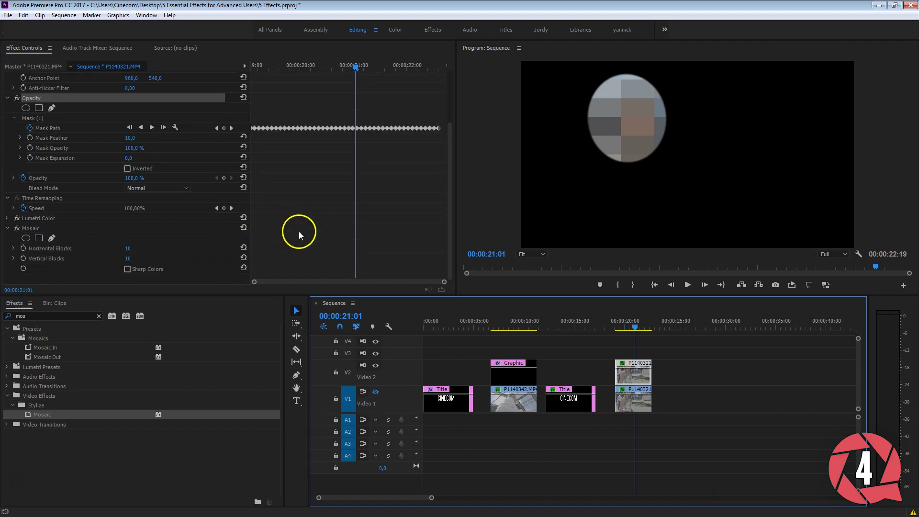
pyautogui.click(16, 228)
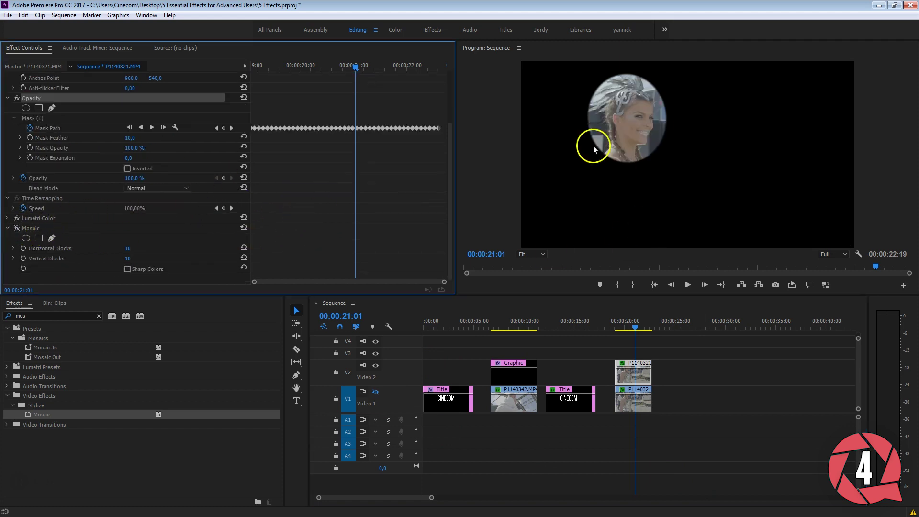
pyautogui.moveTo(638, 330); pyautogui.dragTo(633, 326)
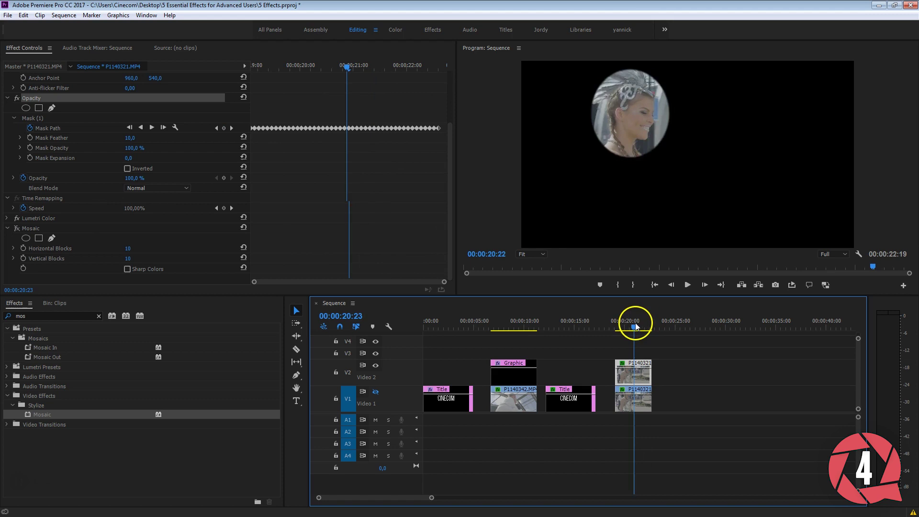
pyautogui.click(375, 391)
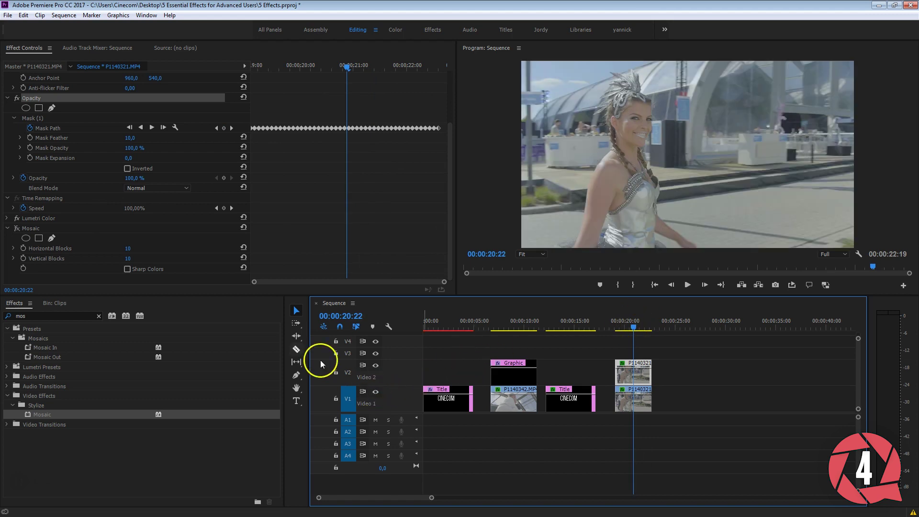
pyautogui.click(16, 228)
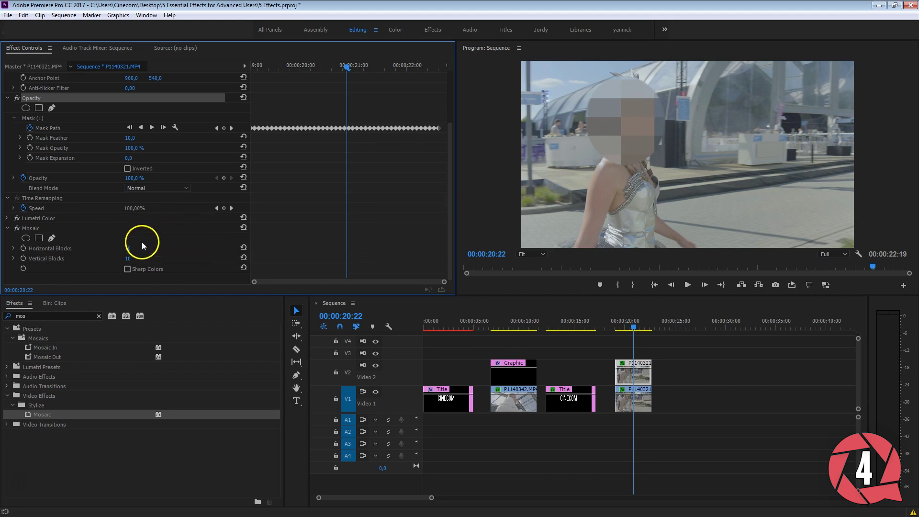
# Step: Set Mosaic horizontal and vertical blocks to 50 and play back the pixelated face
pyautogui.click(129, 247)
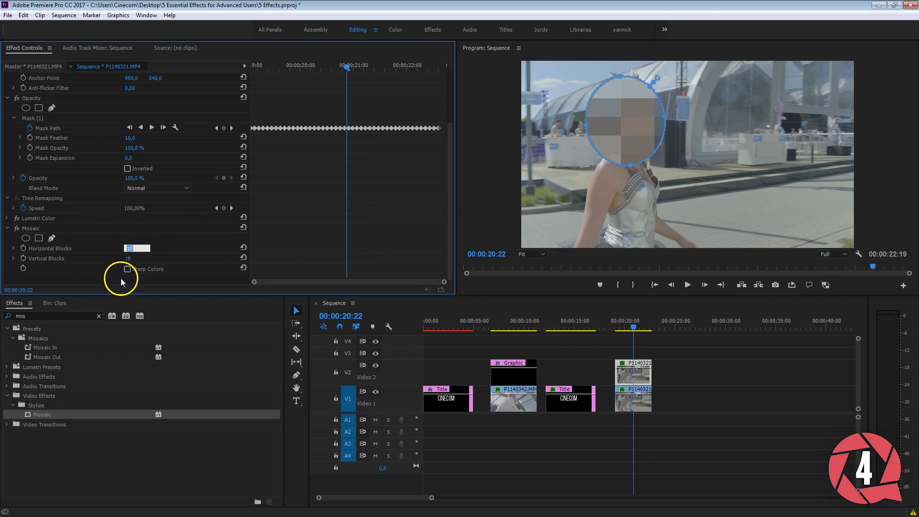
pyautogui.write('50')
pyautogui.press('Tab')
pyautogui.write('50')
pyautogui.press('Return')
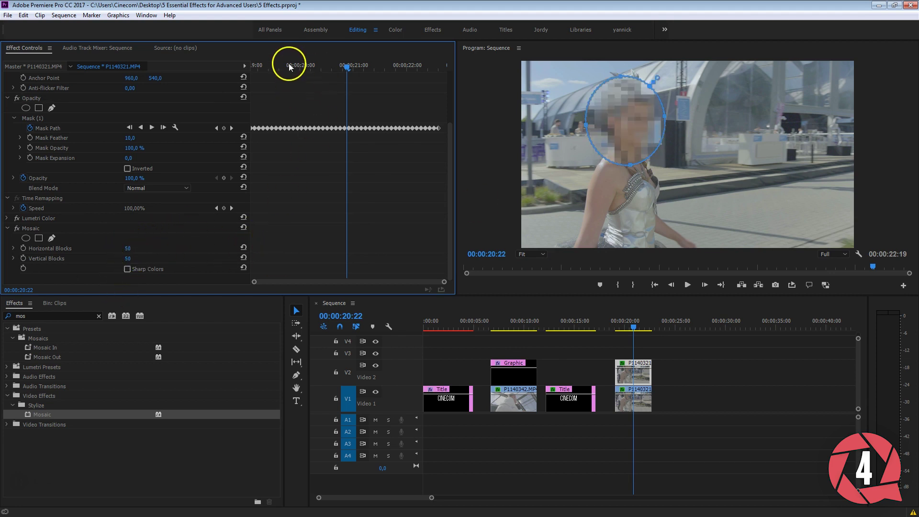
pyautogui.moveTo(289, 63); pyautogui.dragTo(283, 65)
pyautogui.click(713, 393)
pyautogui.press('space')
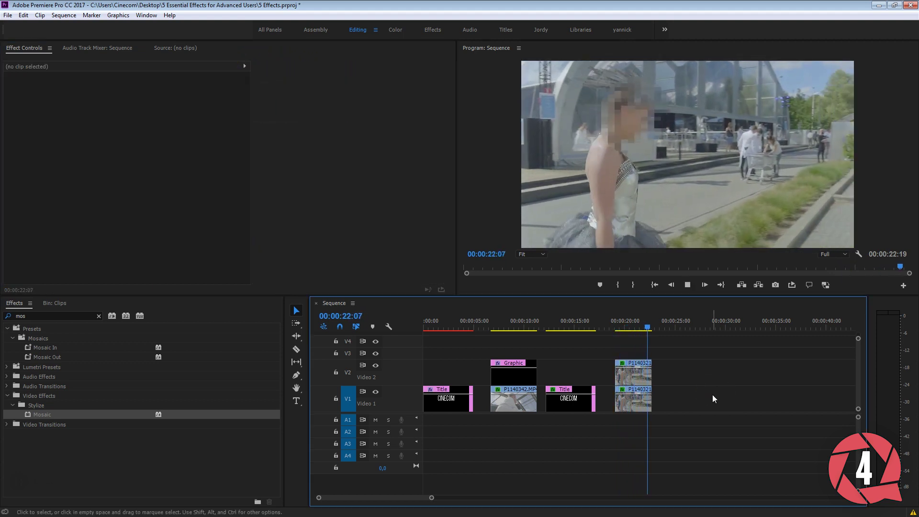
# Step: Remove the Mosaic effect from the masked clip
pyautogui.click(641, 373)
pyautogui.click(33, 166)
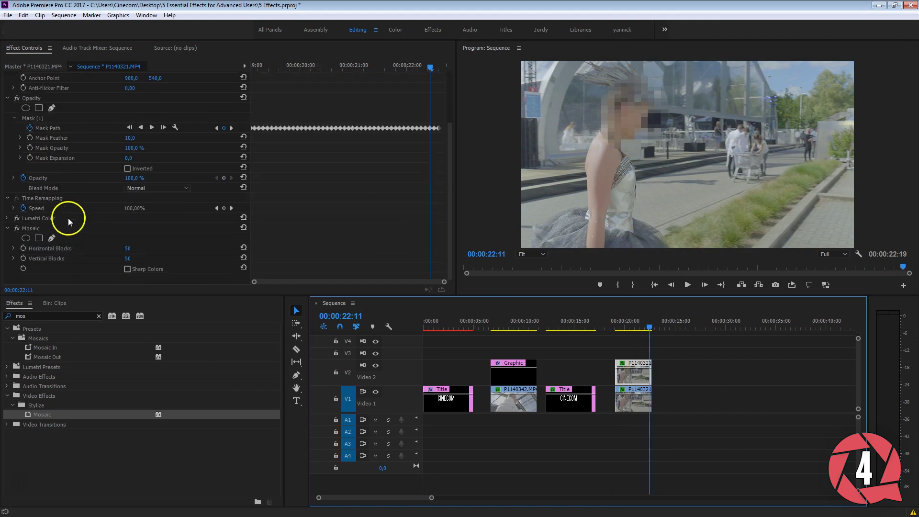
pyautogui.click(34, 228)
pyautogui.press('Delete')
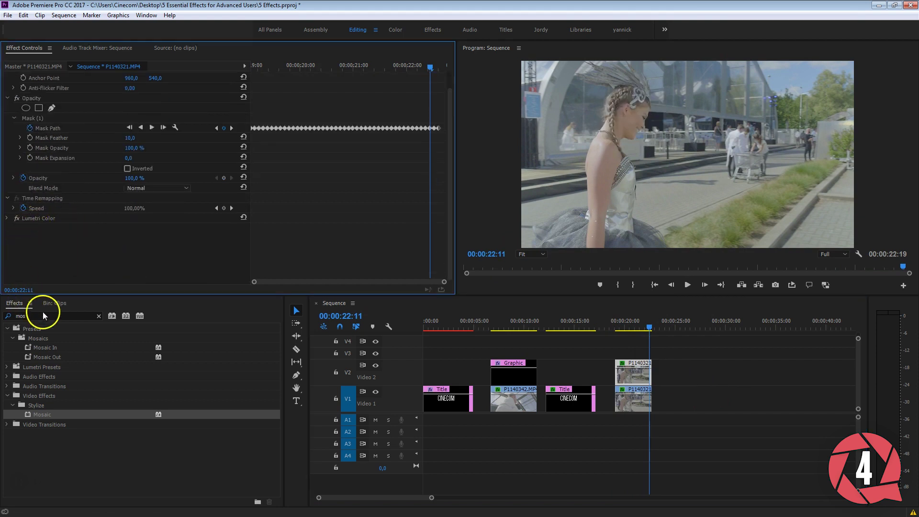
# Step: Apply Gaussian Blur, found by searching 'blur', to the masked V2 clip
pyautogui.click(53, 320)
pyautogui.doubleClick(39, 315)
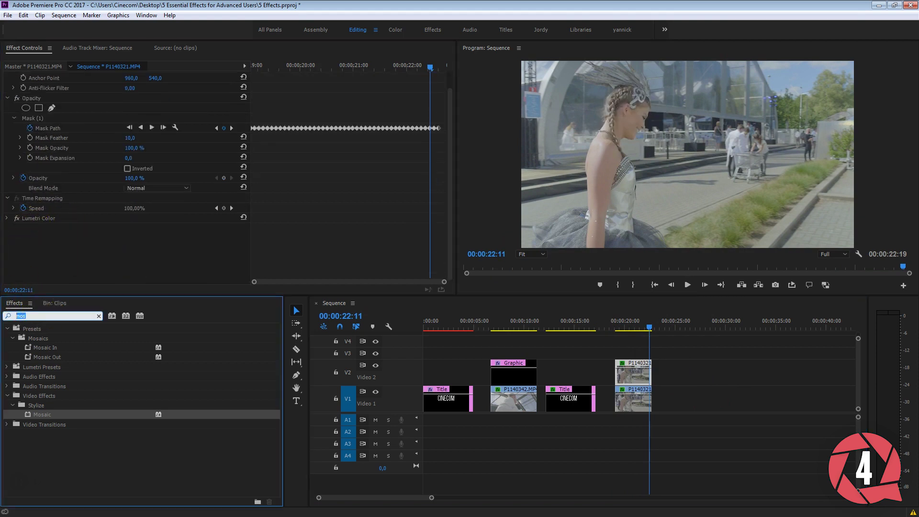
pyautogui.write('blur')
pyautogui.scroll(-3, 93, 359)
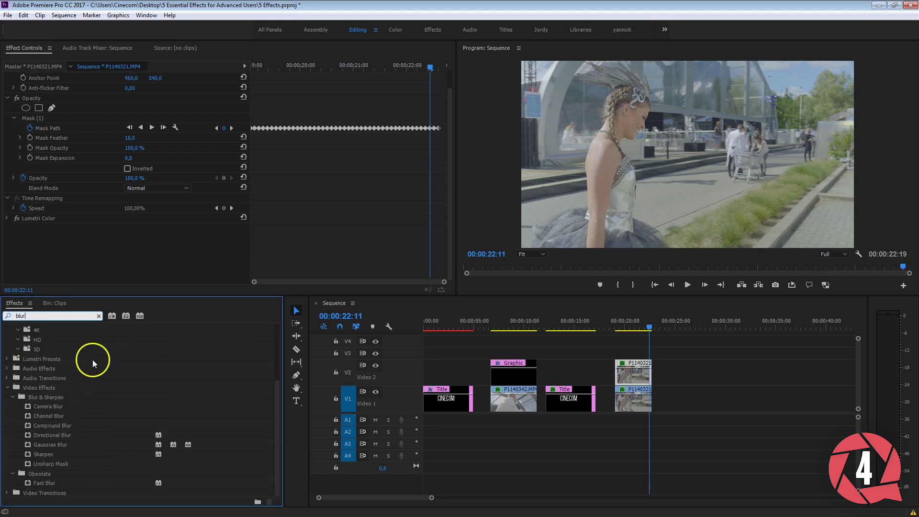
pyautogui.click(51, 443)
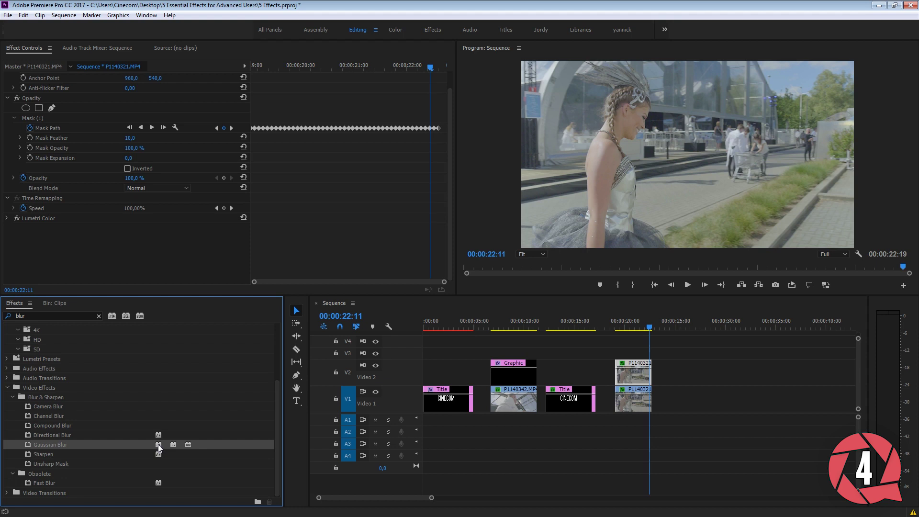
pyautogui.moveTo(158, 447); pyautogui.dragTo(635, 372)
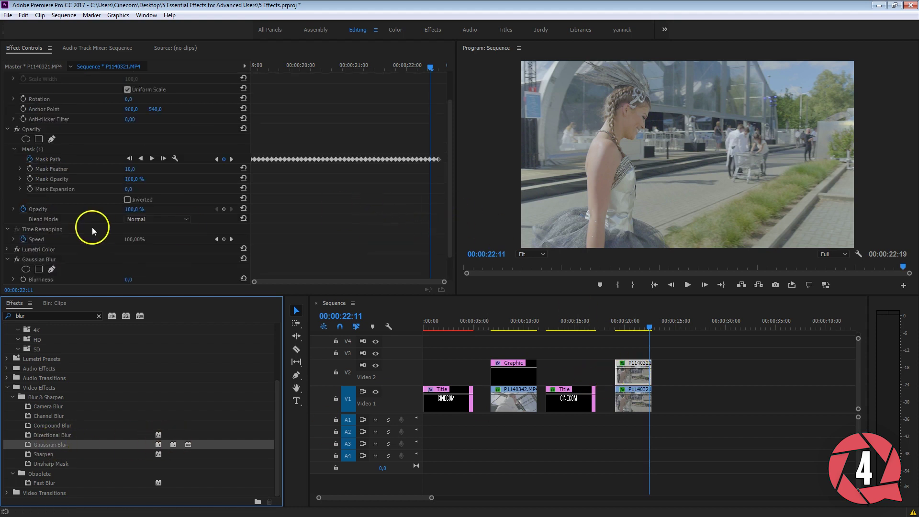
# Step: Set Gaussian Blur blurriness to 50 and play back the blurred face
pyautogui.scroll(-1, 158, 273)
pyautogui.click(128, 270)
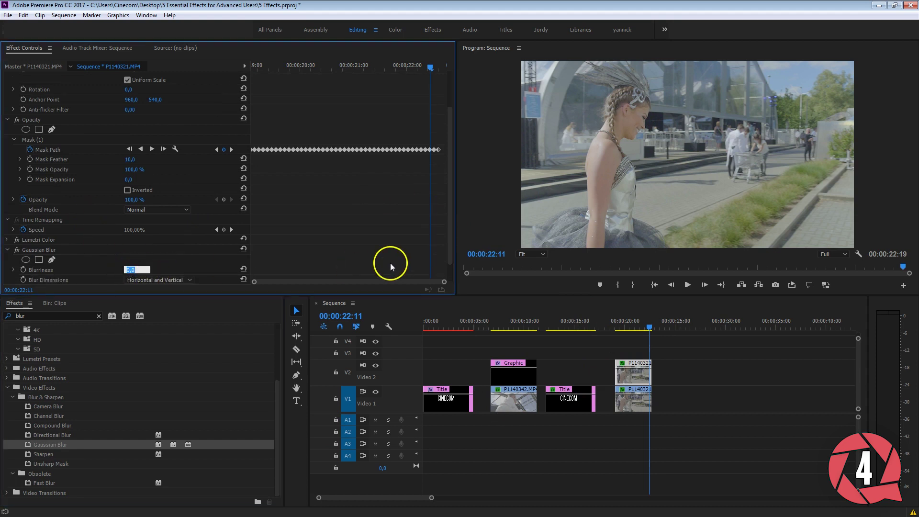
pyautogui.write('20')
pyautogui.press('Return')
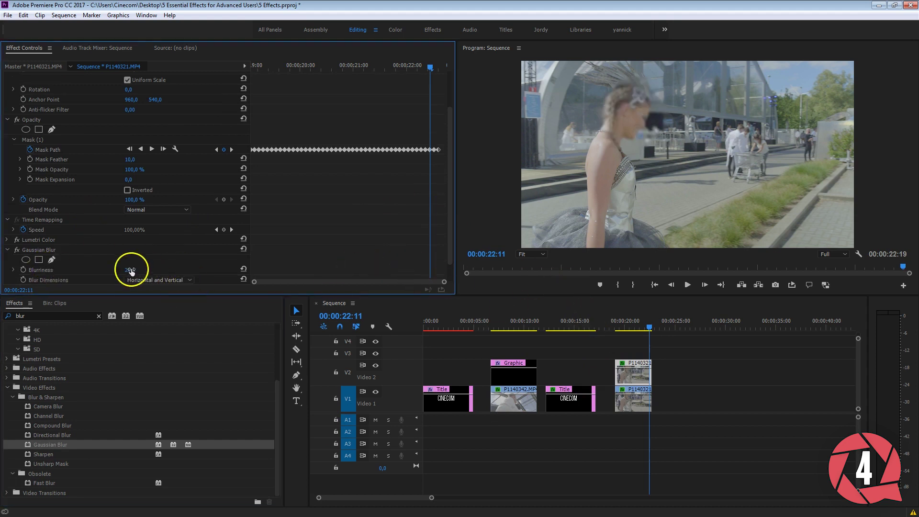
pyautogui.click(132, 270)
pyautogui.write('50.')
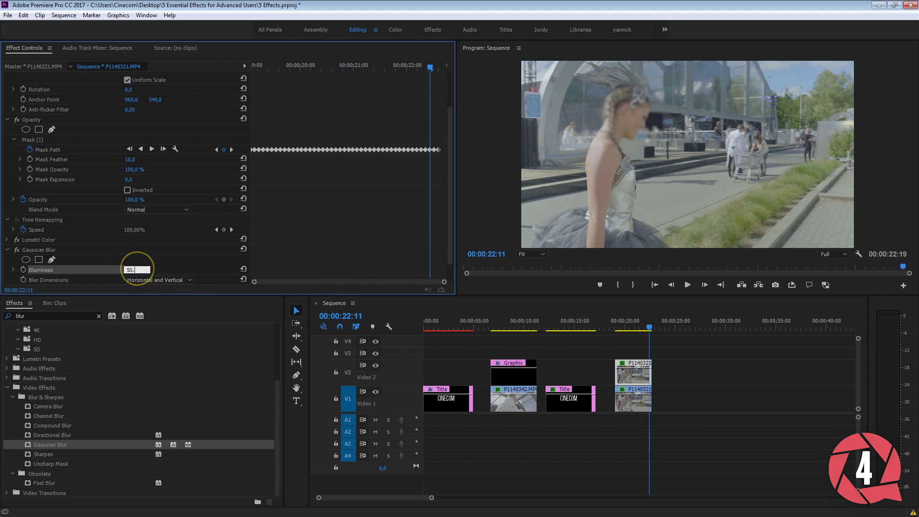
pyautogui.click(878, 266)
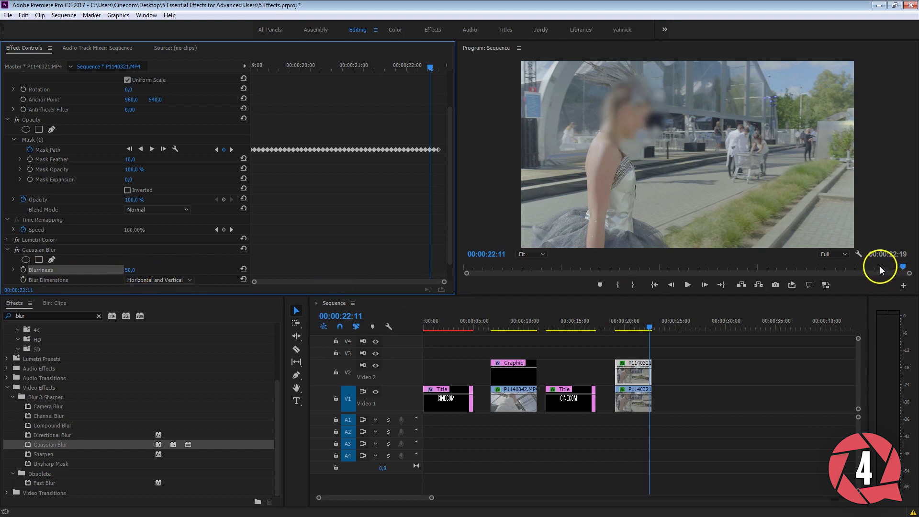
pyautogui.click(624, 327)
pyautogui.press('space')
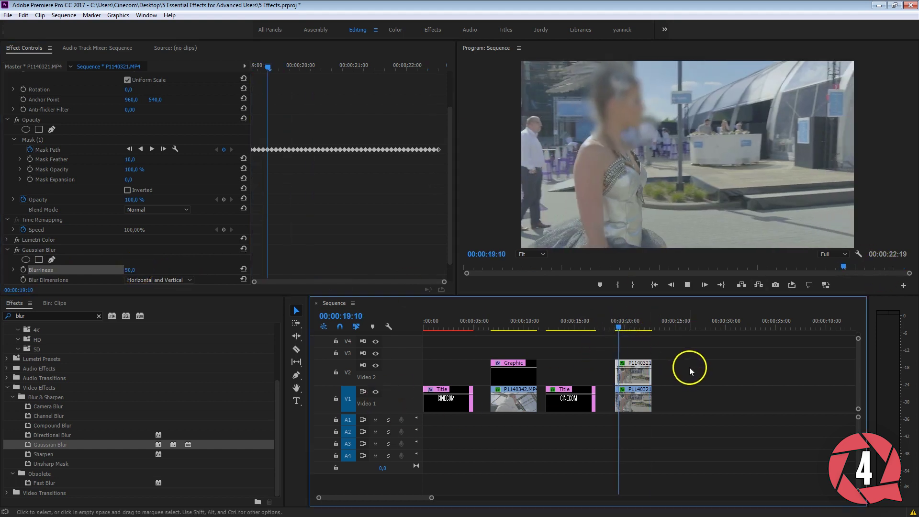
pyautogui.press('space')
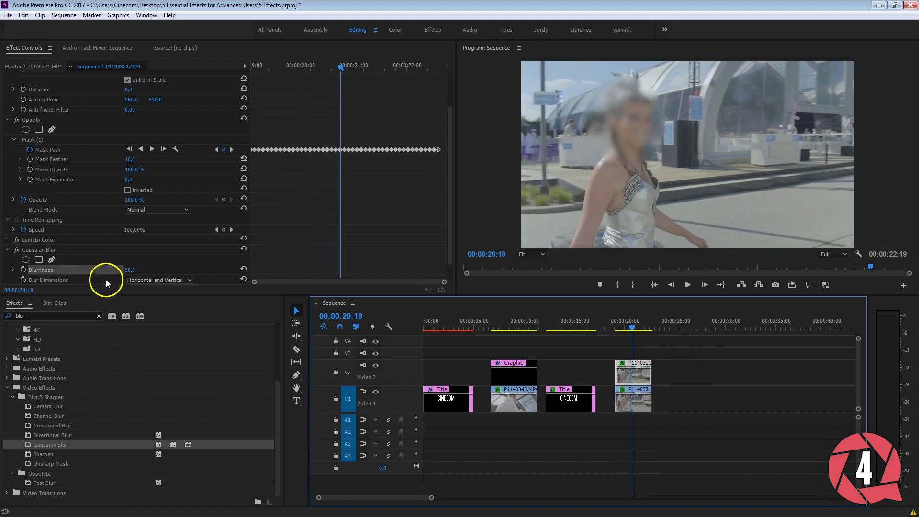
# Step: Replace the Gaussian Blur on the masked clip with a Camera Blur
pyautogui.click(56, 248)
pyautogui.press('Delete')
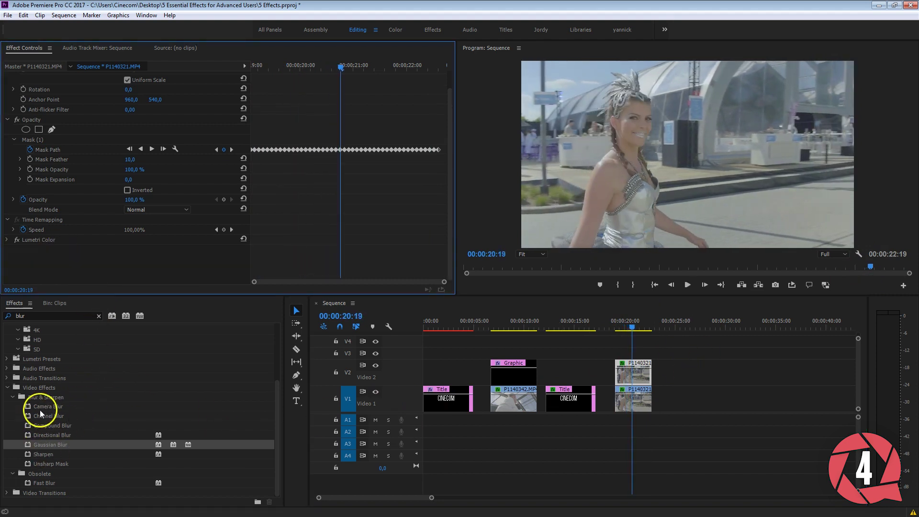
pyautogui.click(39, 410)
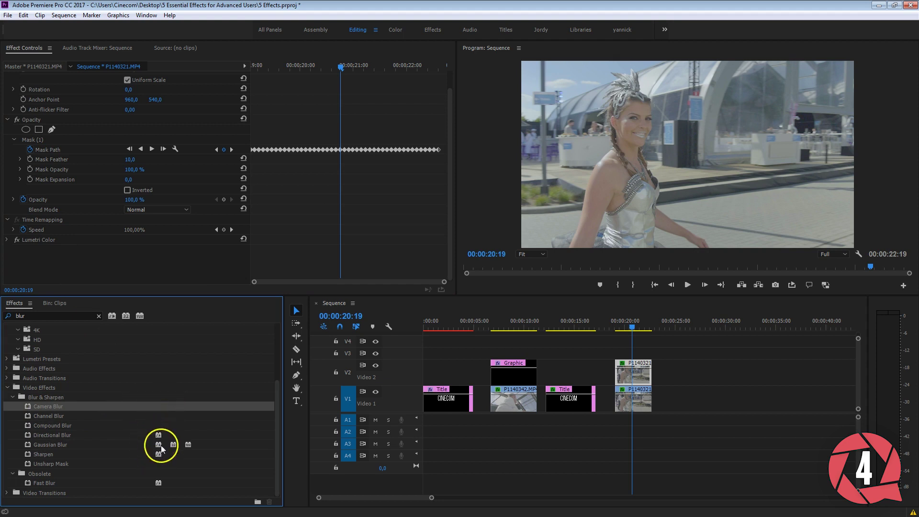
pyautogui.moveTo(24, 412); pyautogui.dragTo(434, 213)
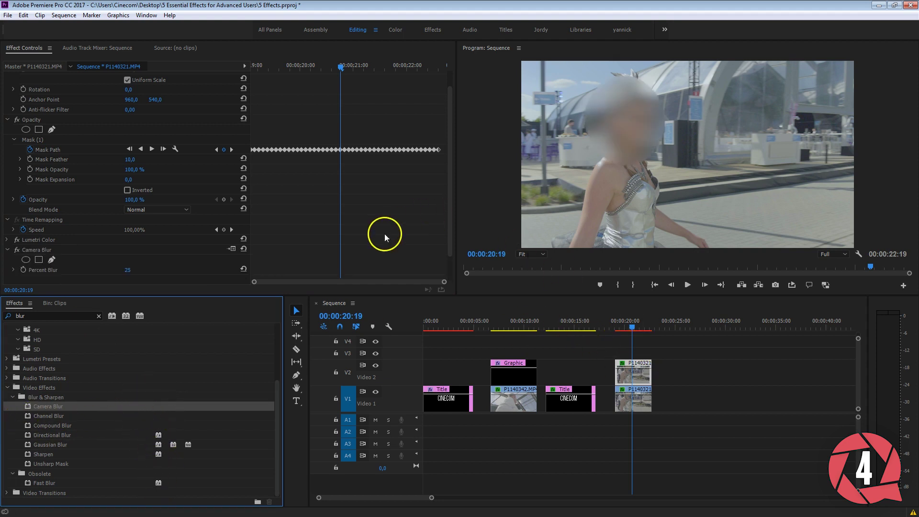
# Step: Preview the Camera Blur result, then delete Camera Blur from the clip
pyautogui.click(615, 325)
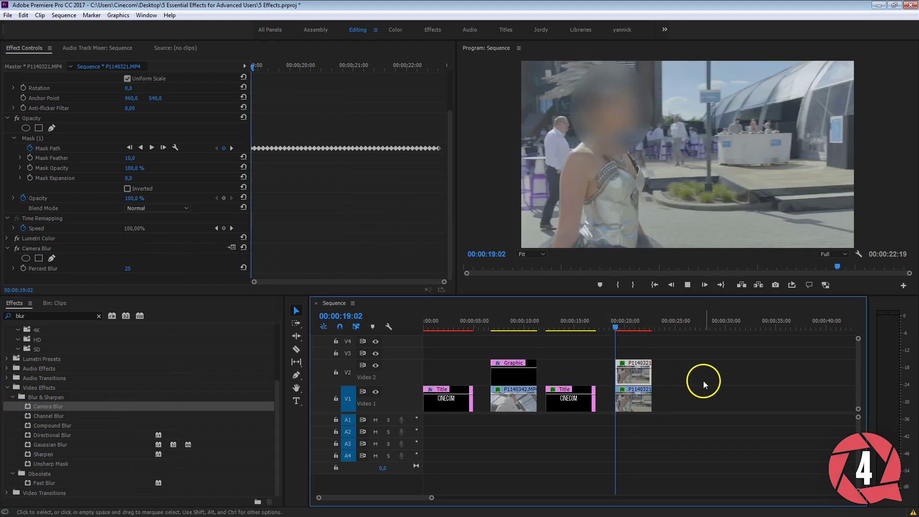
pyautogui.press('space')
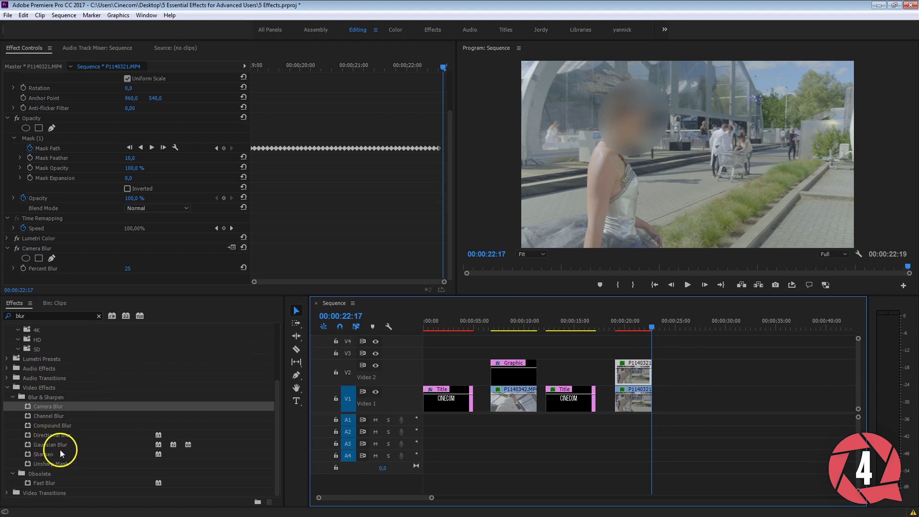
pyautogui.scroll(2, 113, 488)
pyautogui.scroll(2, 127, 465)
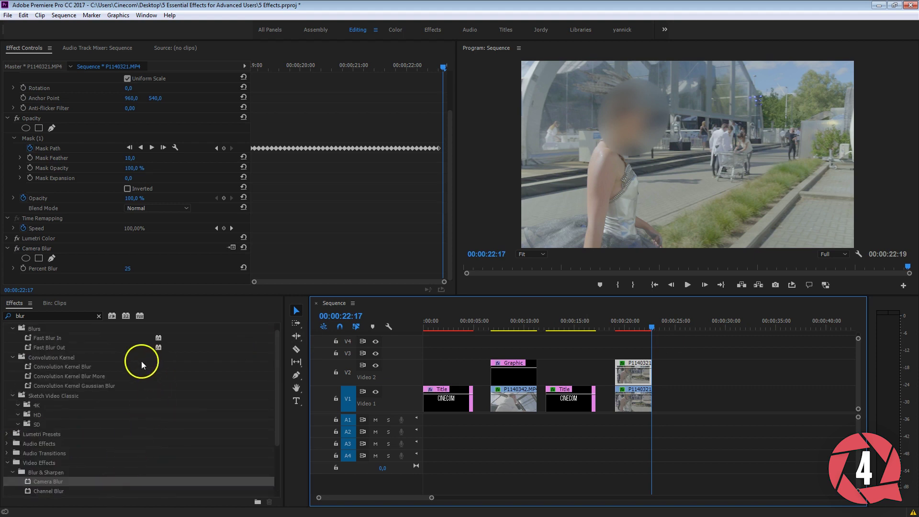
pyautogui.scroll(-4, 157, 408)
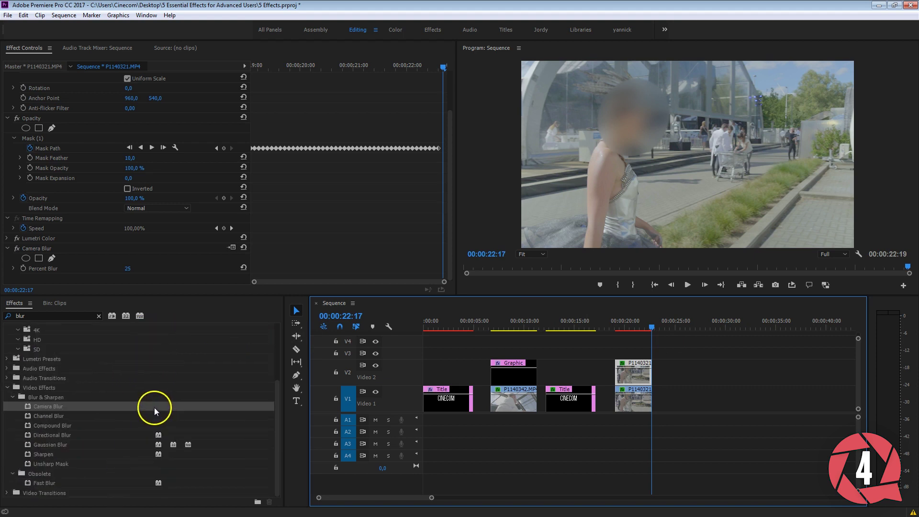
pyautogui.click(34, 247)
pyautogui.press('Delete')
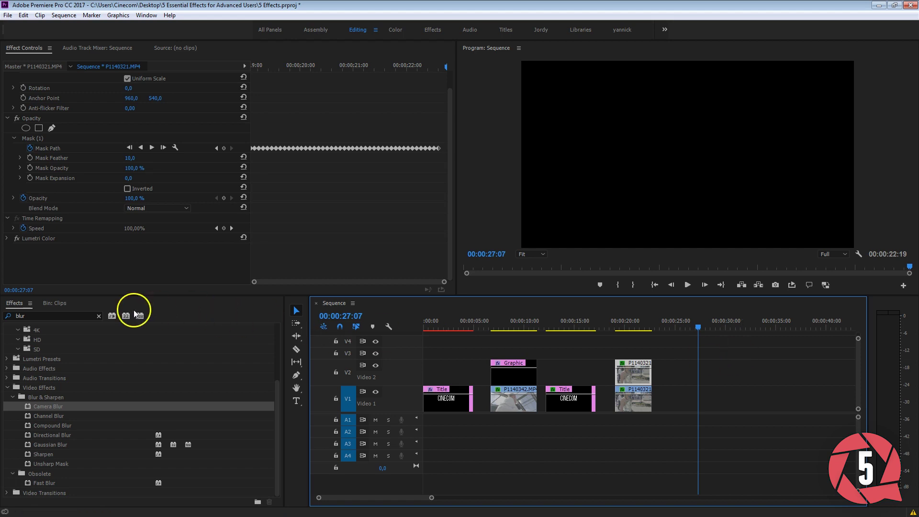
# Step: Load P1140348.MP4 from Bin: Clips into the Source monitor and preview it
pyautogui.click(65, 304)
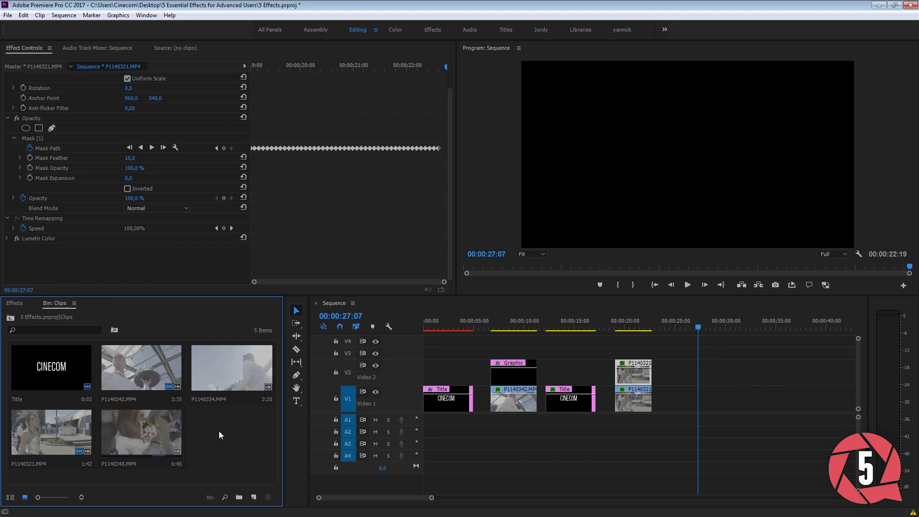
pyautogui.doubleClick(122, 432)
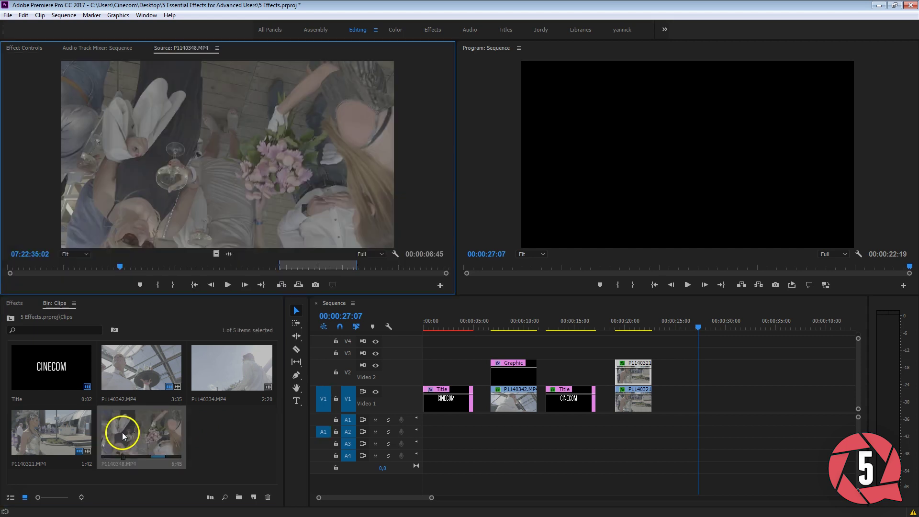
pyautogui.moveTo(267, 266); pyautogui.dragTo(225, 271)
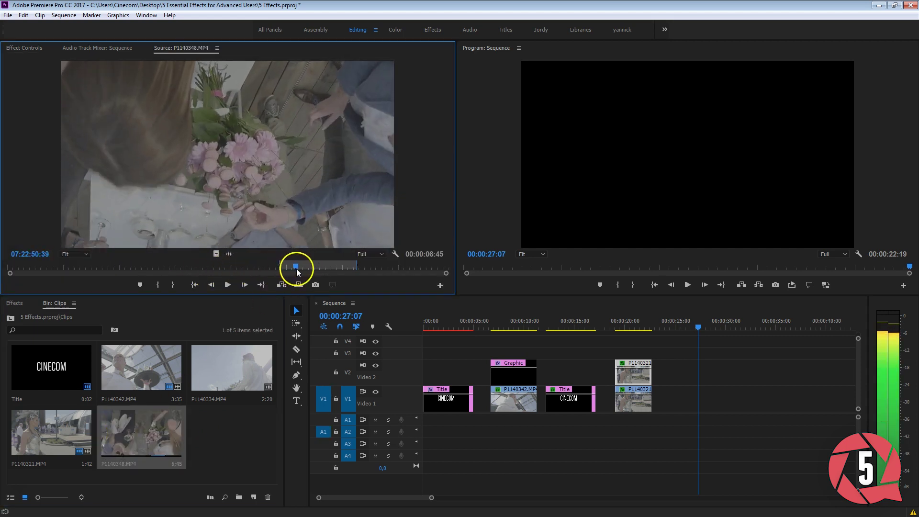
pyautogui.moveTo(225, 271)
pyautogui.mouseDown()
pyautogui.moveTo(315, 268)
pyautogui.moveTo(280, 263)
pyautogui.moveTo(294, 275)
pyautogui.mouseUp()
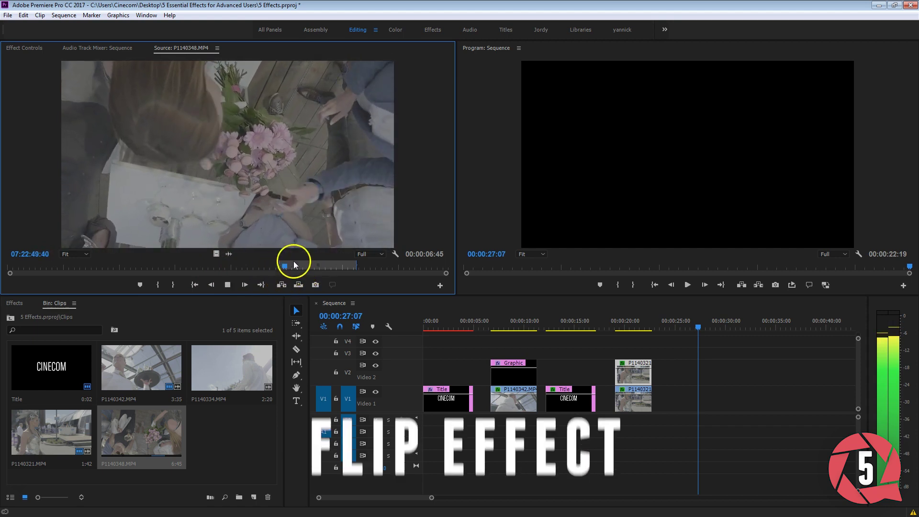
pyautogui.press('space')
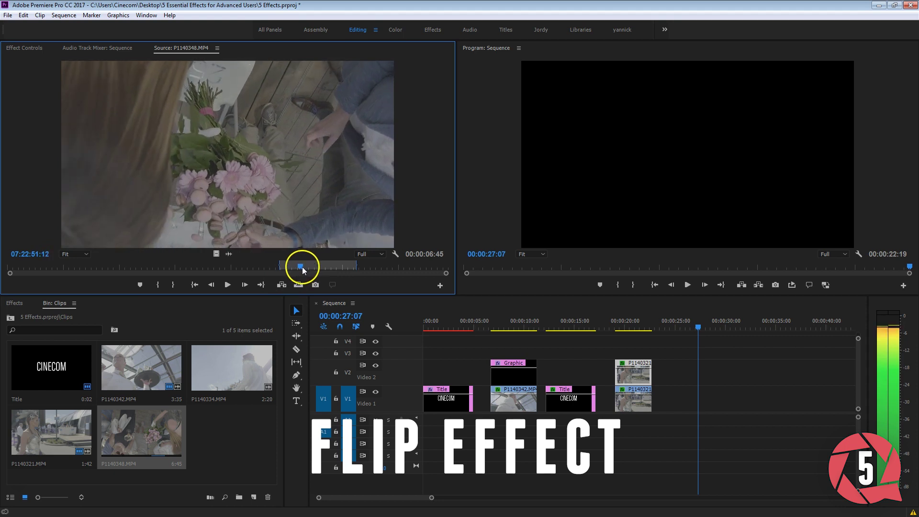
pyautogui.press('space')
# Step: Mark In and Out points around a 00:00:03:12 section
pyautogui.moveTo(305, 260)
pyautogui.mouseDown()
pyautogui.moveTo(288, 268)
pyautogui.moveTo(64, 270)
pyautogui.moveTo(199, 262)
pyautogui.moveTo(101, 265)
pyautogui.mouseUp()
pyautogui.press('i')
pyautogui.press('o')
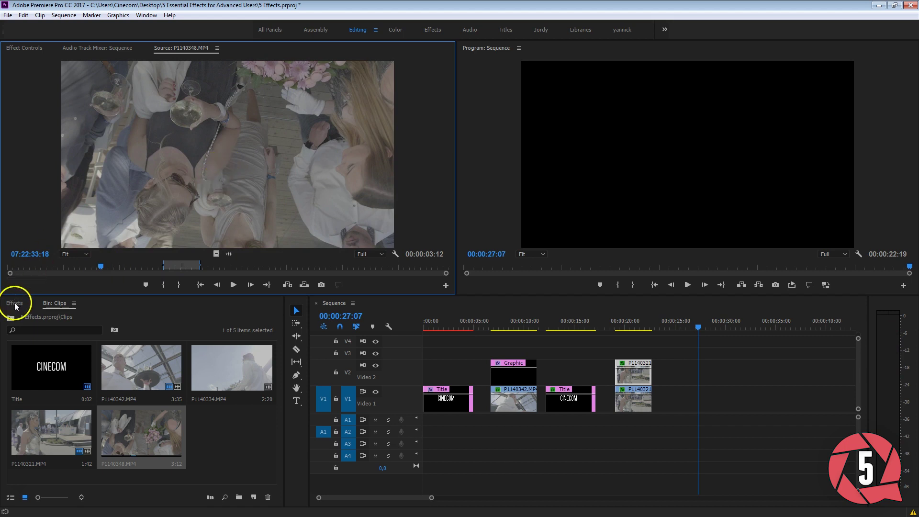
# Step: Apply Horizontal Flip and Vertical Flip to P1140348.MP4 so it plays upright
pyautogui.click(14, 303)
pyautogui.click(38, 316)
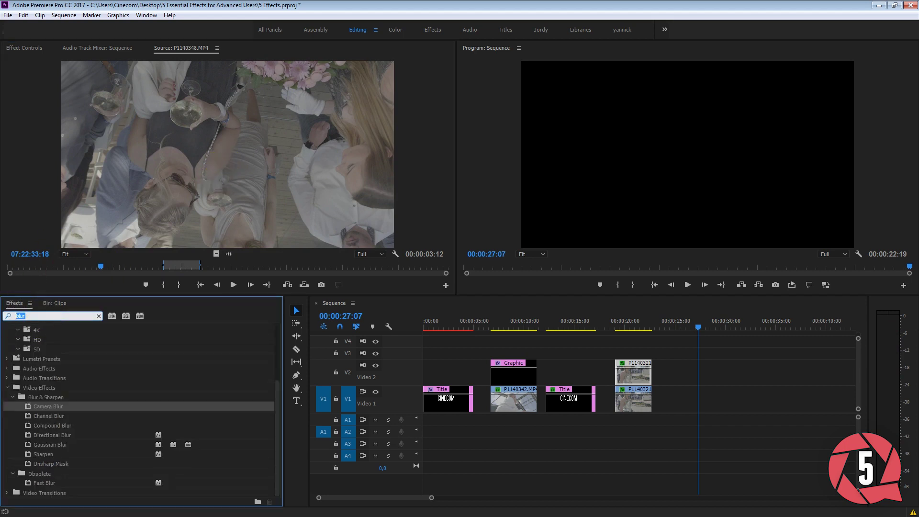
pyautogui.write('flip')
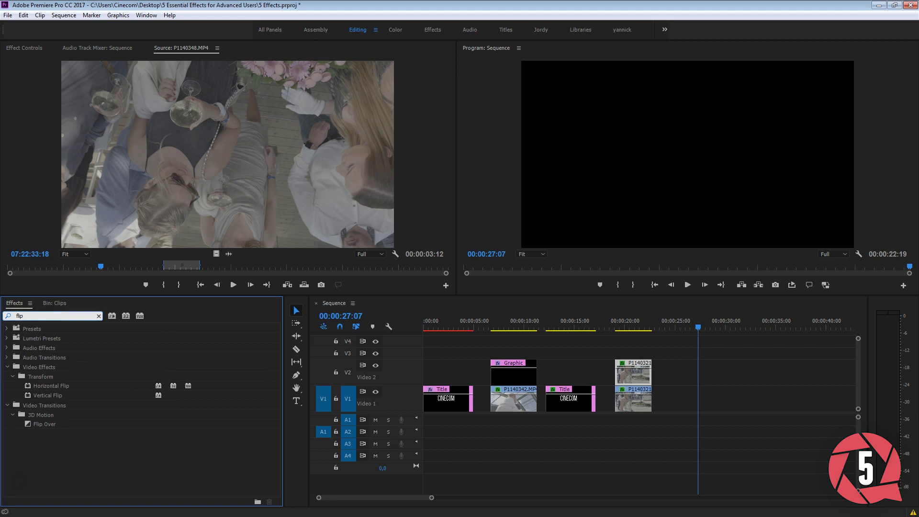
pyautogui.click(45, 388)
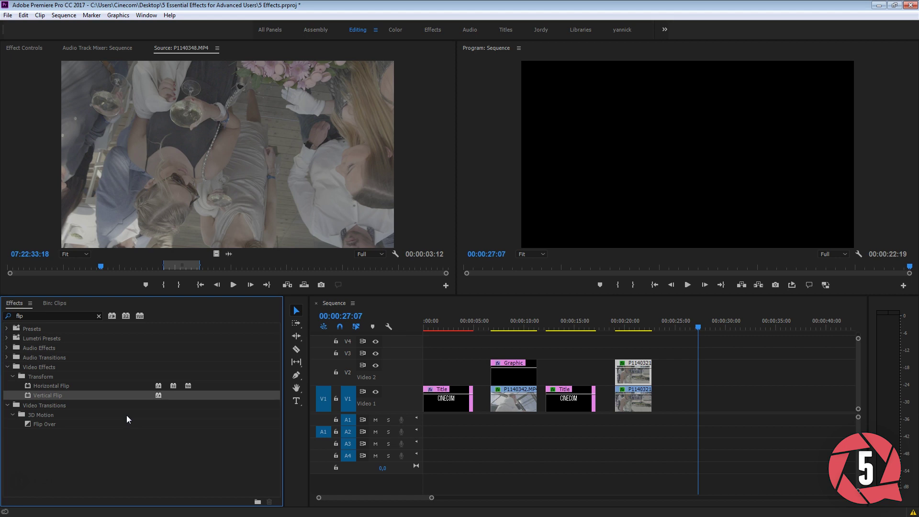
pyautogui.click(52, 389)
pyautogui.keyDown('ctrl'); pyautogui.click(51, 398); pyautogui.keyUp('ctrl')
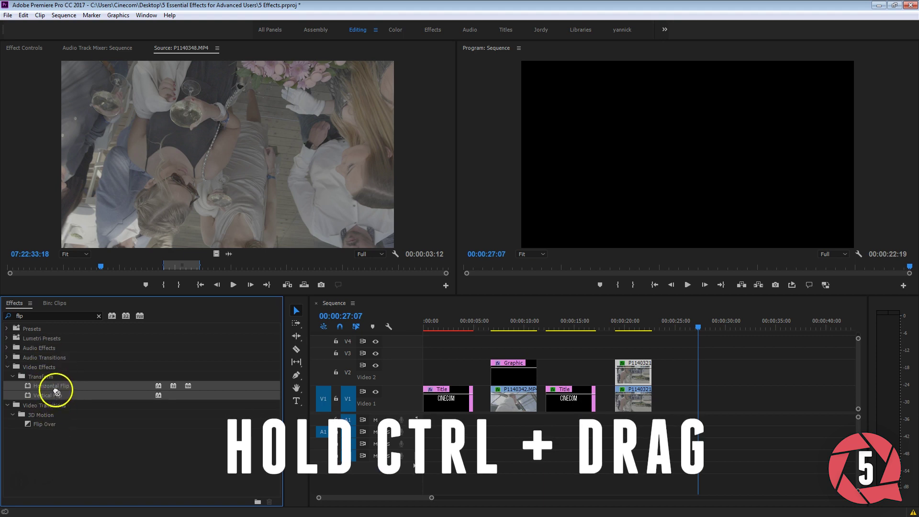
pyautogui.moveTo(58, 385); pyautogui.dragTo(172, 135)
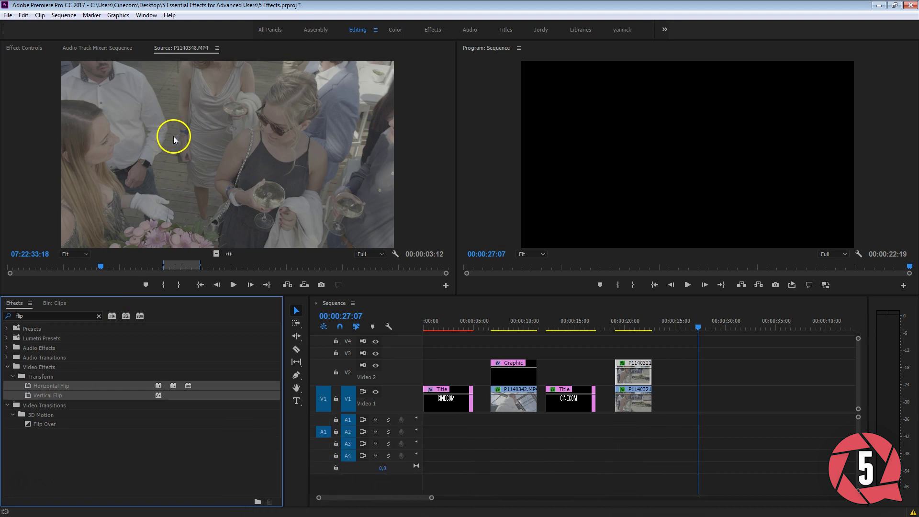
pyautogui.click(71, 268)
# Step: Mark new In and Out points for a 00:00:05:47 section of the upright clip
pyautogui.moveTo(69, 274)
pyautogui.mouseDown()
pyautogui.moveTo(240, 259)
pyautogui.moveTo(270, 269)
pyautogui.moveTo(339, 266)
pyautogui.moveTo(283, 260)
pyautogui.moveTo(300, 263)
pyautogui.mouseUp()
pyautogui.press('i')
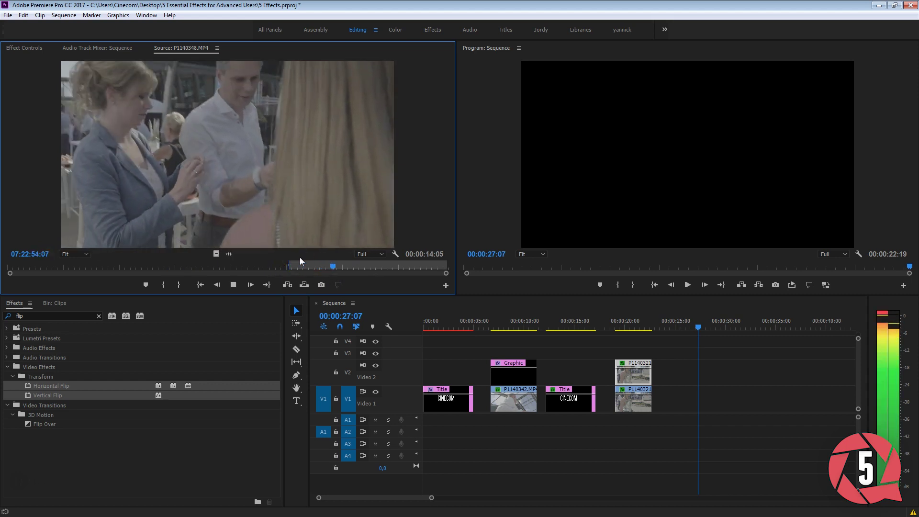
pyautogui.press('o')
pyautogui.press('space')
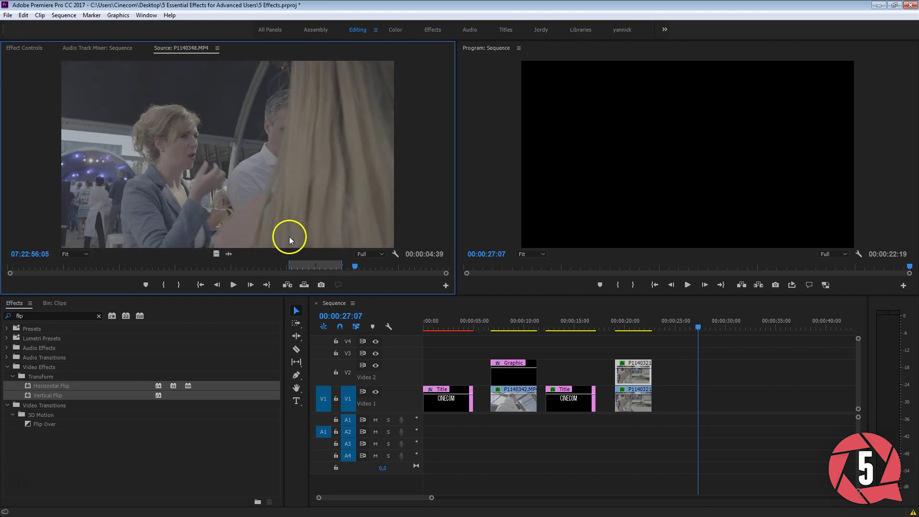
# Step: Place the marked P1140348 section on Video 1 after the last clip
pyautogui.press('o')
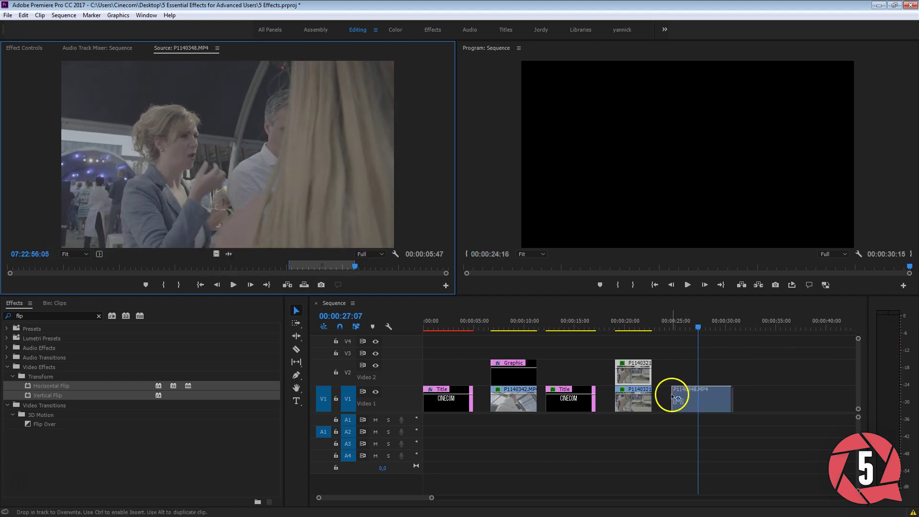
pyautogui.moveTo(213, 252); pyautogui.dragTo(670, 389)
pyautogui.moveTo(697, 322)
pyautogui.mouseDown()
pyautogui.moveTo(638, 334)
pyautogui.moveTo(615, 326)
pyautogui.mouseUp()
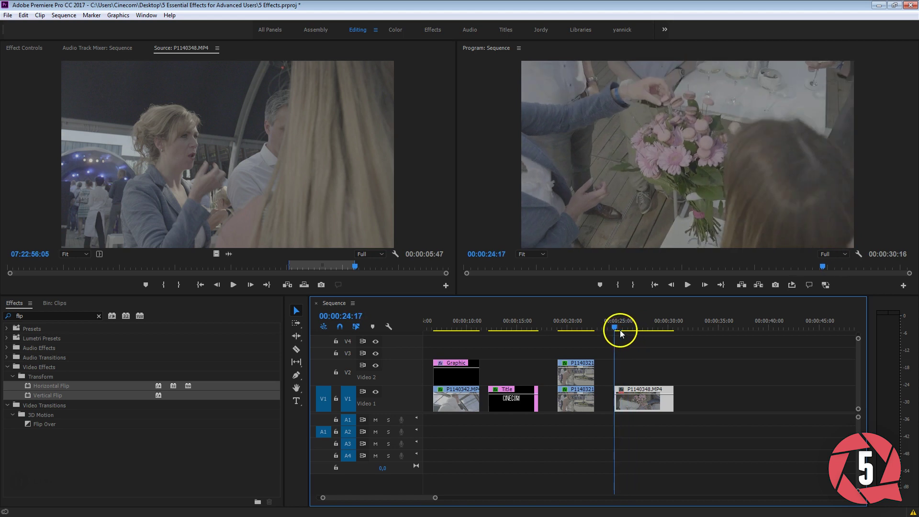
# Step: Apply Horizontal Flip to the new P1140348 clip in the sequence
pyautogui.moveTo(64, 385); pyautogui.dragTo(646, 397)
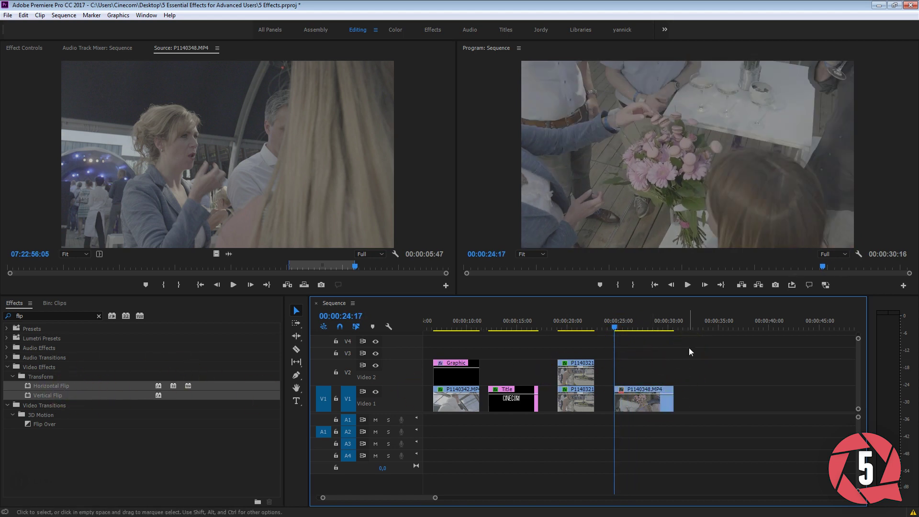
pyautogui.click(95, 441)
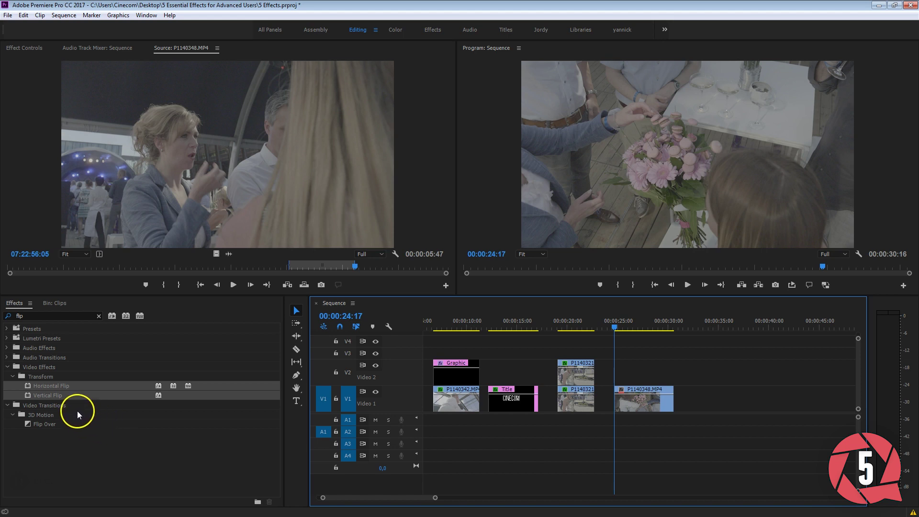
pyautogui.moveTo(76, 400); pyautogui.dragTo(53, 387)
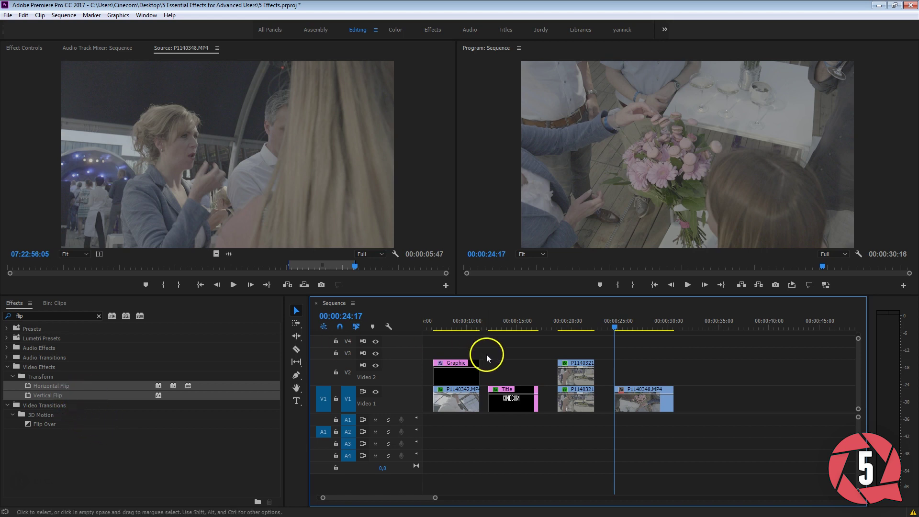